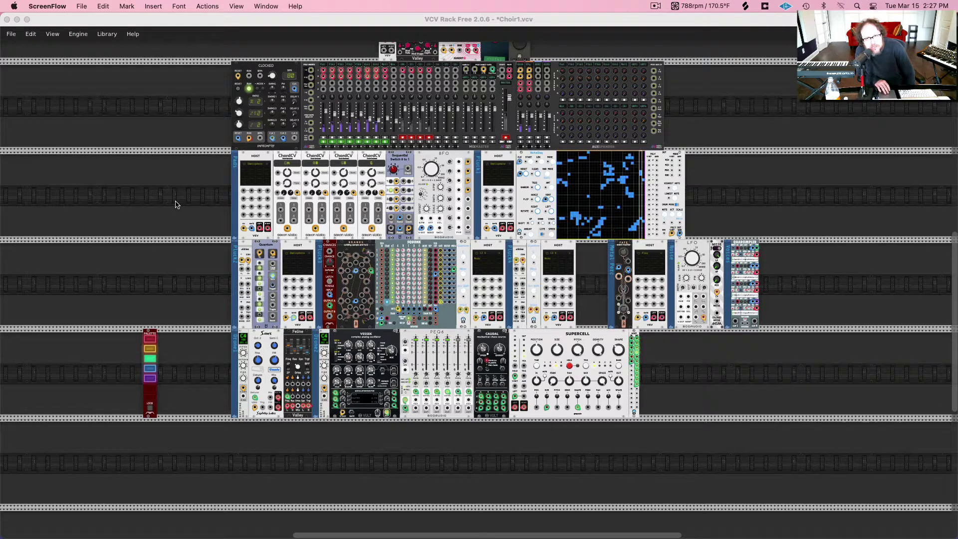
# Mute the first channel on the Mixmaster mixer
pyautogui.scroll(2, 176, 205)
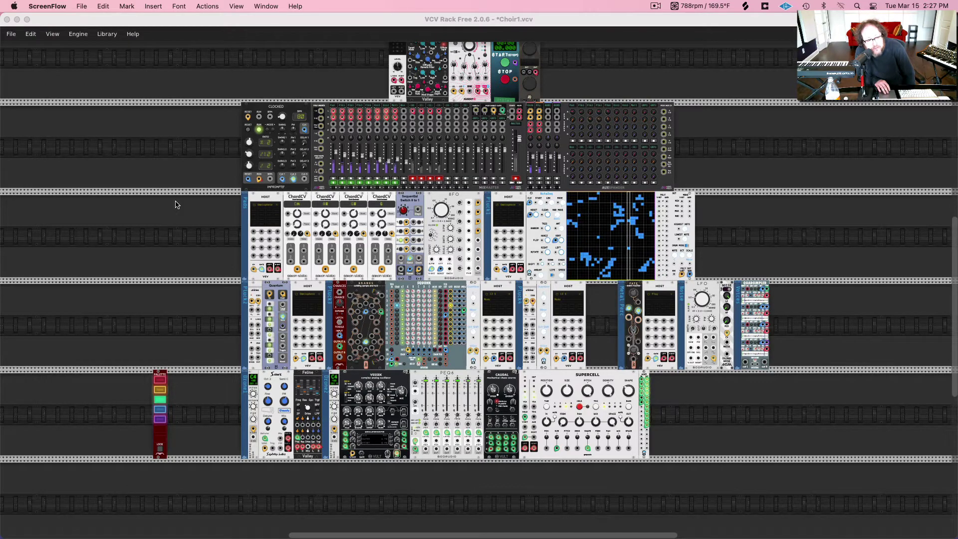
pyautogui.scroll(1, 175, 204)
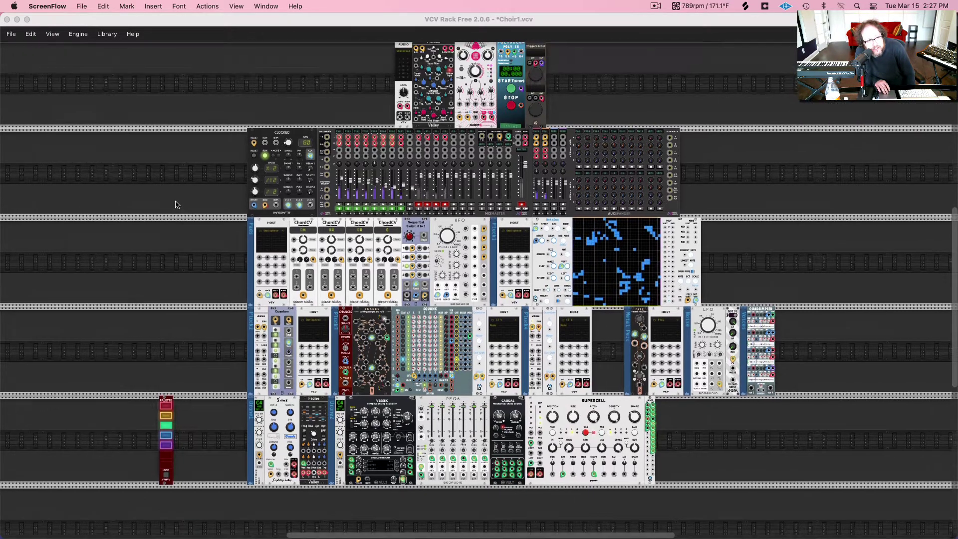
pyautogui.scroll(1, 175, 205)
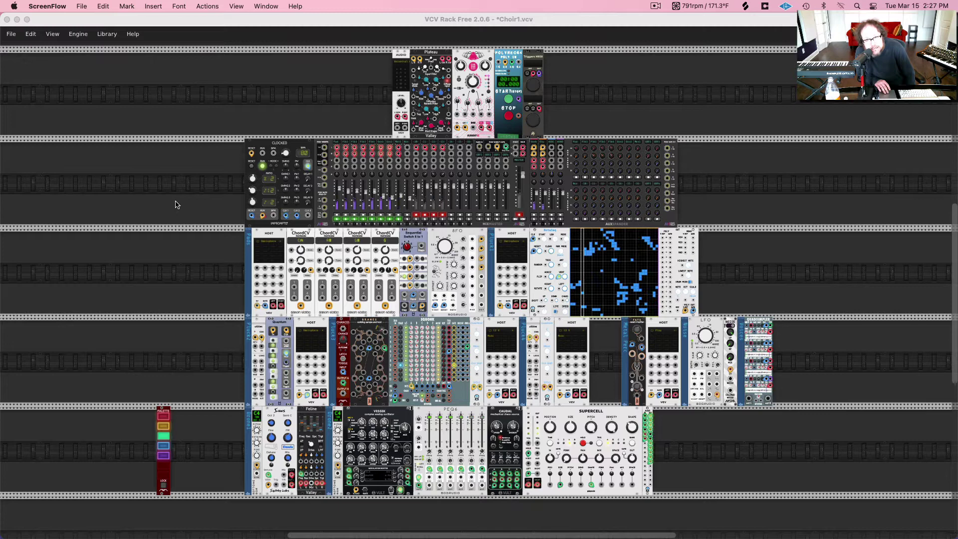
pyautogui.scroll(2, 176, 205)
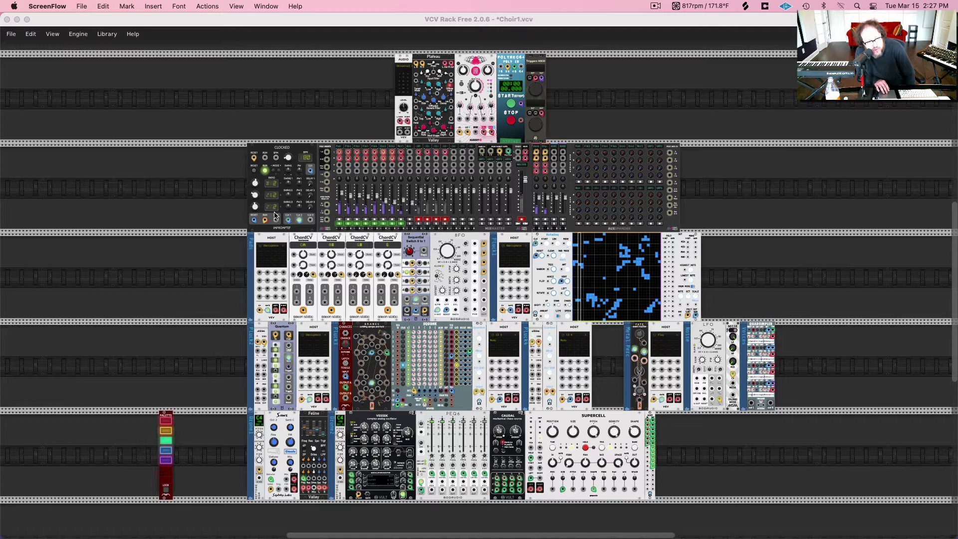
pyautogui.scroll(-3, 275, 216)
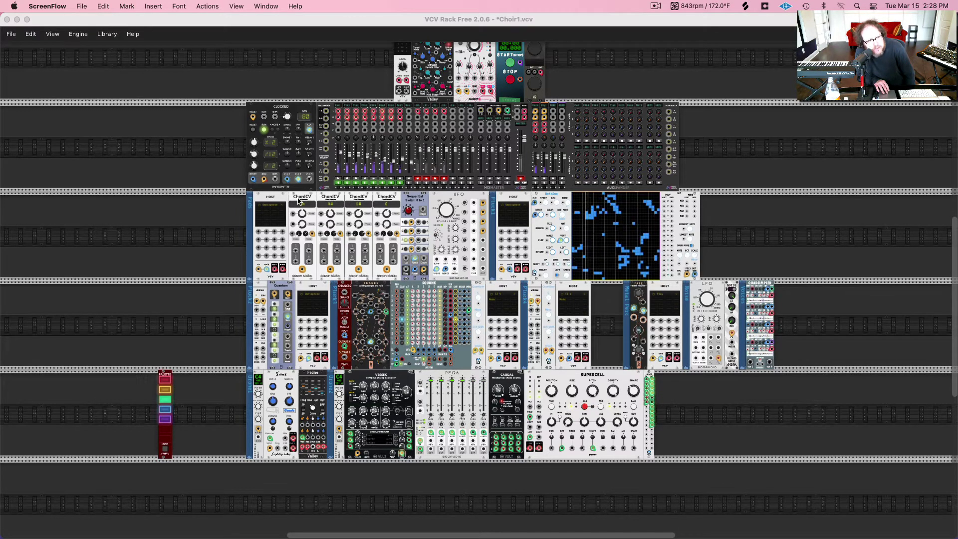
pyautogui.moveTo(301, 214)
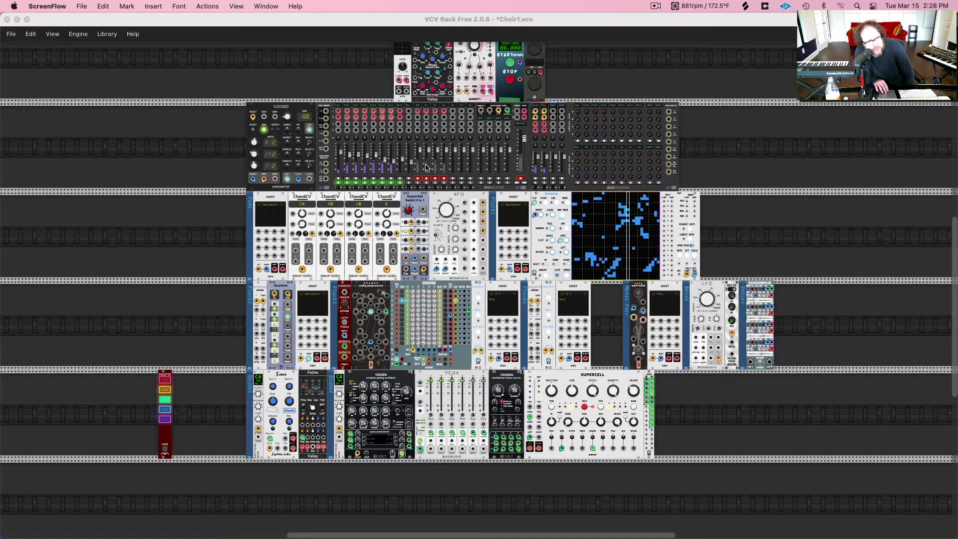
pyautogui.click(348, 178)
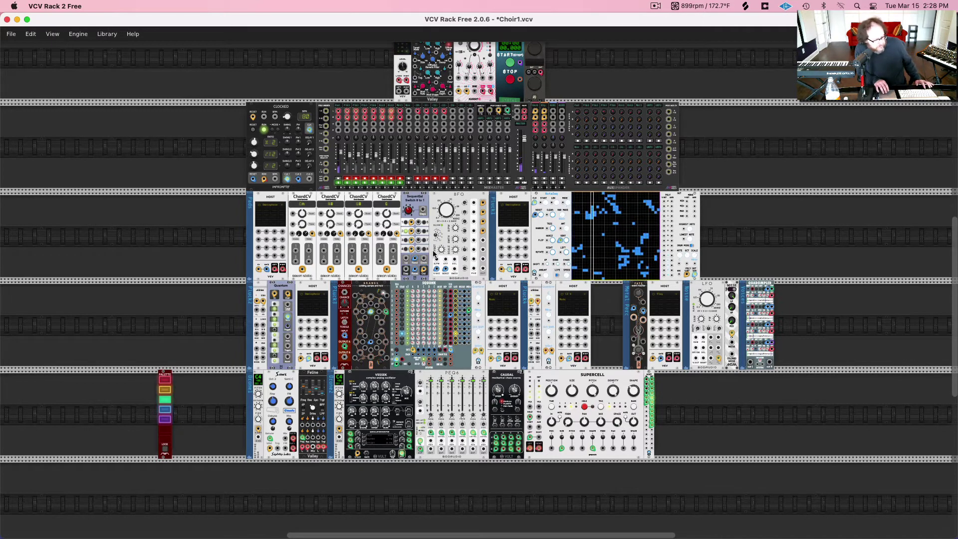
# Set the rack zoom to exactly 100% in the View menu
pyautogui.click(52, 35)
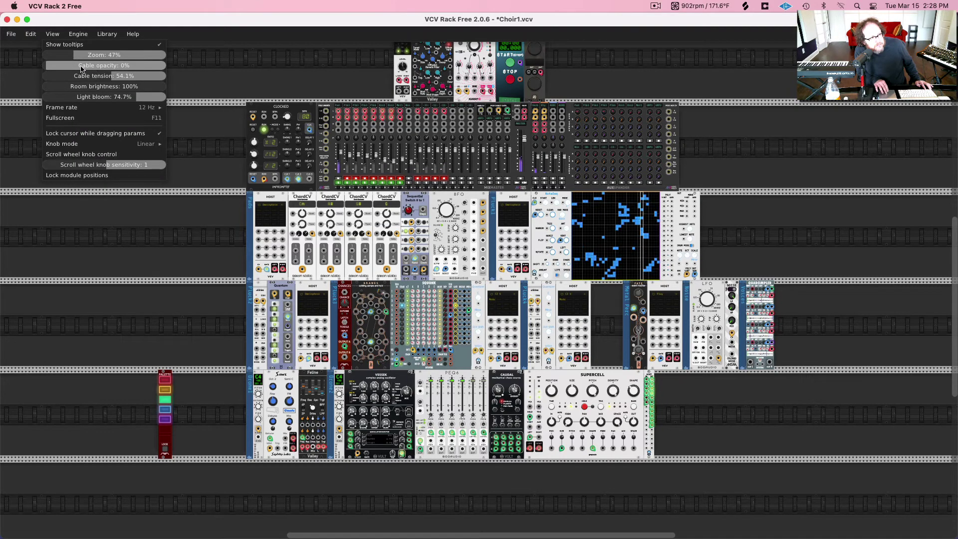
pyautogui.moveTo(104, 55); pyautogui.dragTo(130, 55)
pyautogui.moveTo(163, 108)
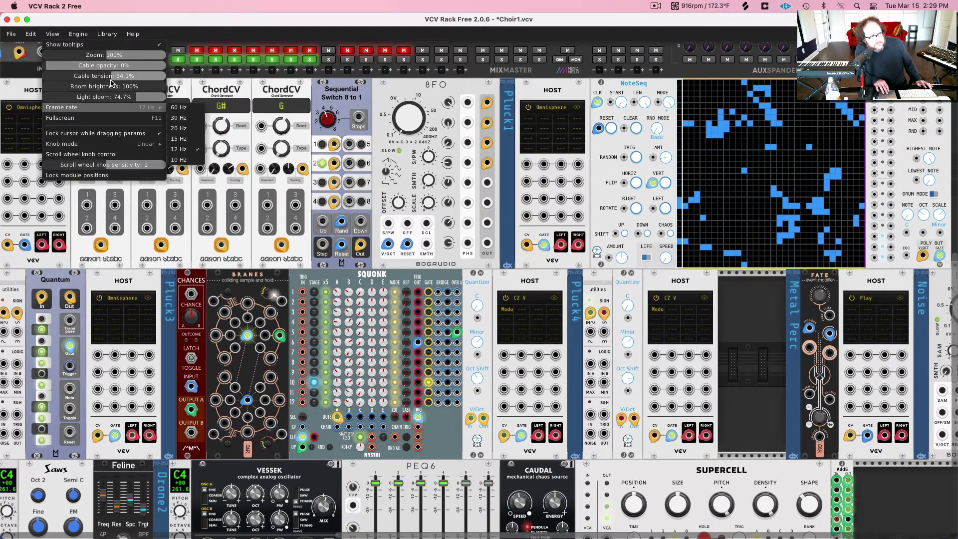
pyautogui.moveTo(112, 58); pyautogui.dragTo(110, 58)
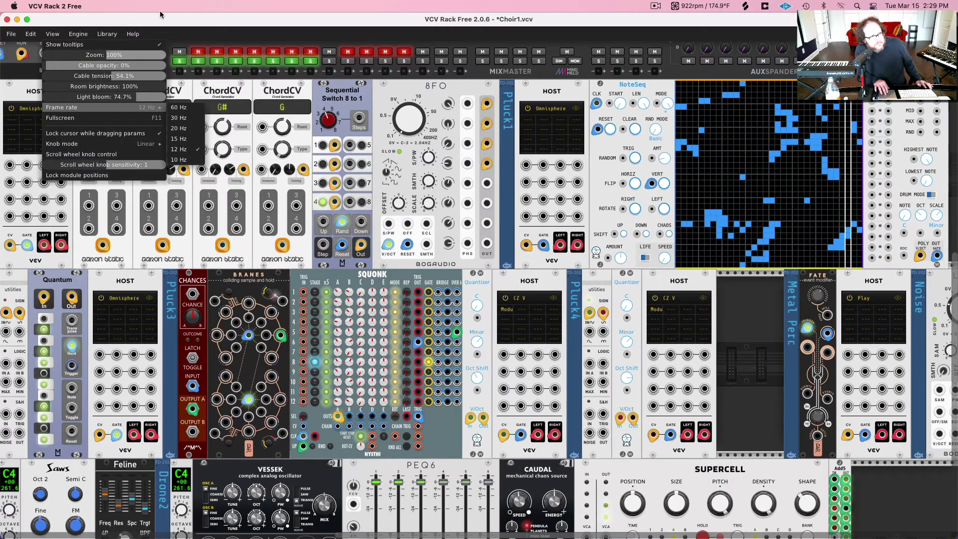
pyautogui.click(181, 33)
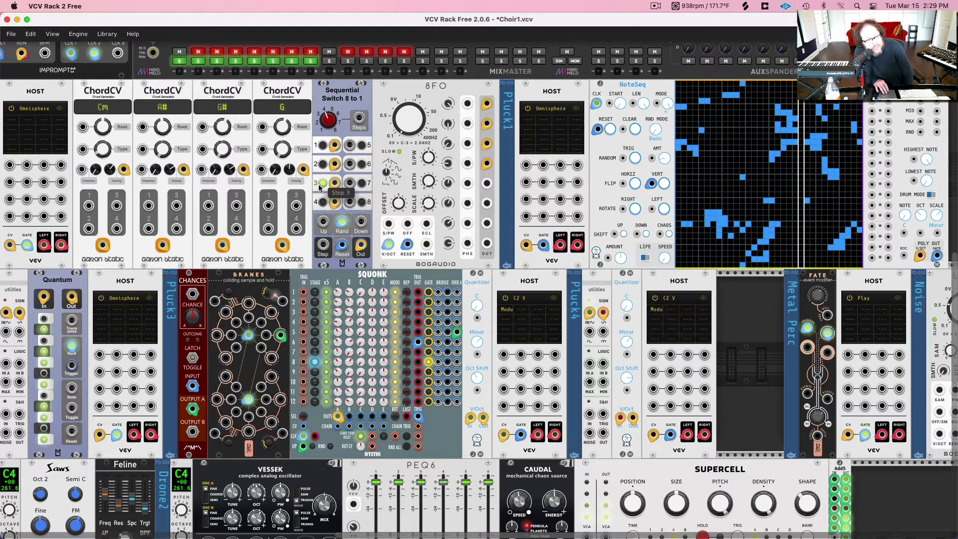
pyautogui.scroll(2, 319, 185)
pyautogui.scroll(1, 319, 187)
pyautogui.hscroll(-1, 319, 187)
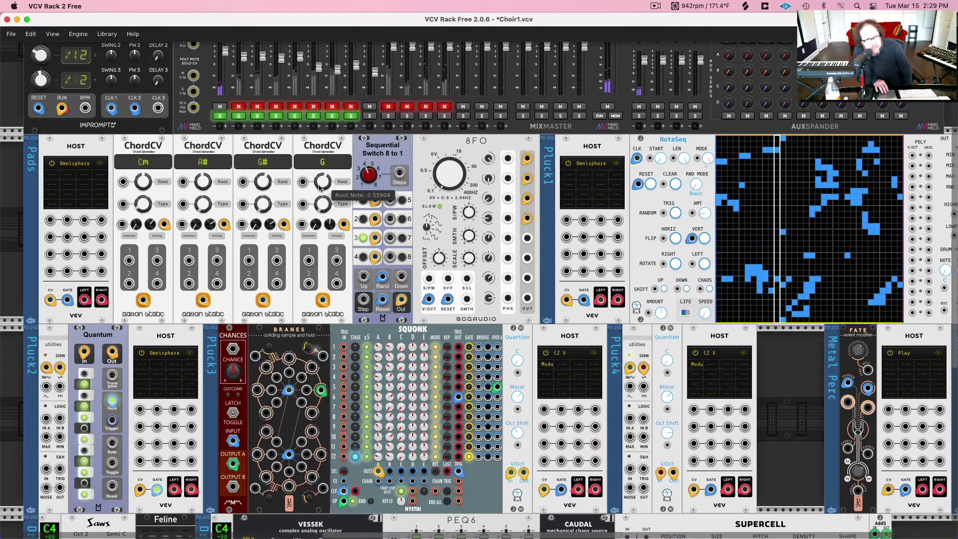
# Mute the Pad channel on Mixmaster, then scroll around the rack back to the mixer
pyautogui.click(217, 107)
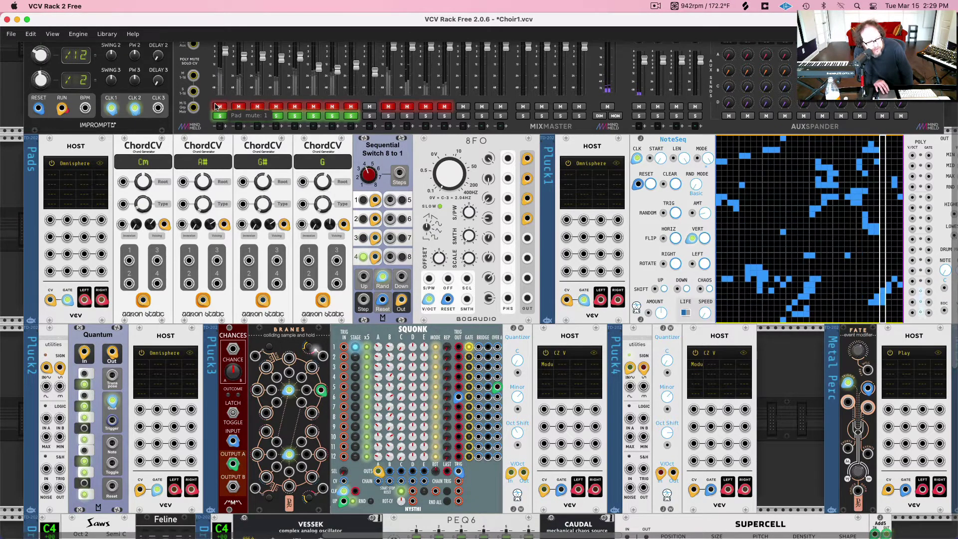
pyautogui.hscroll(-1, 215, 106)
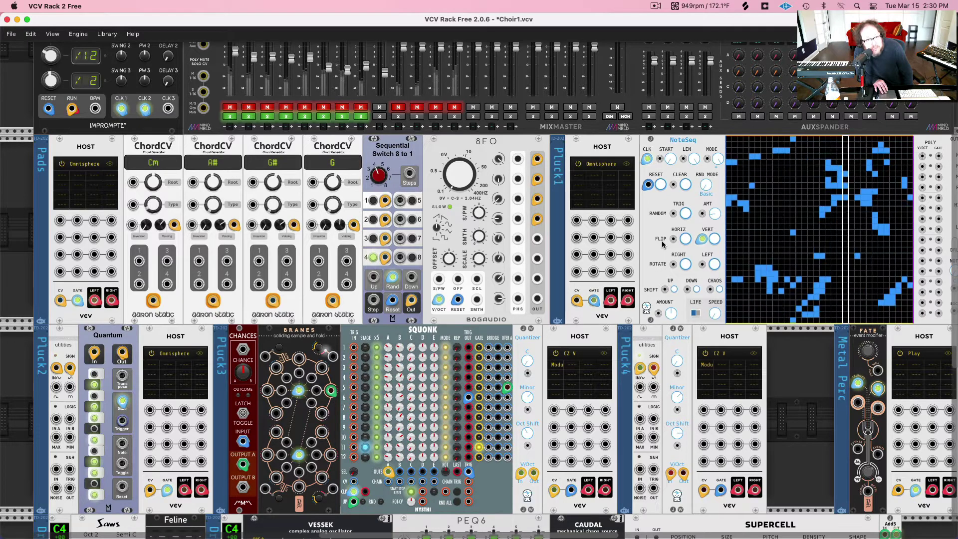
pyautogui.hscroll(5, 664, 244)
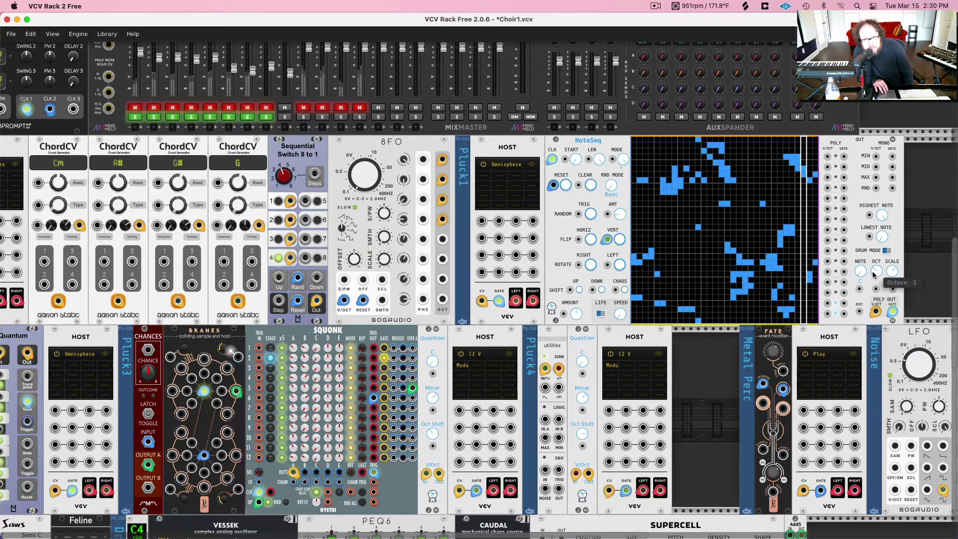
pyautogui.moveTo(888, 277)
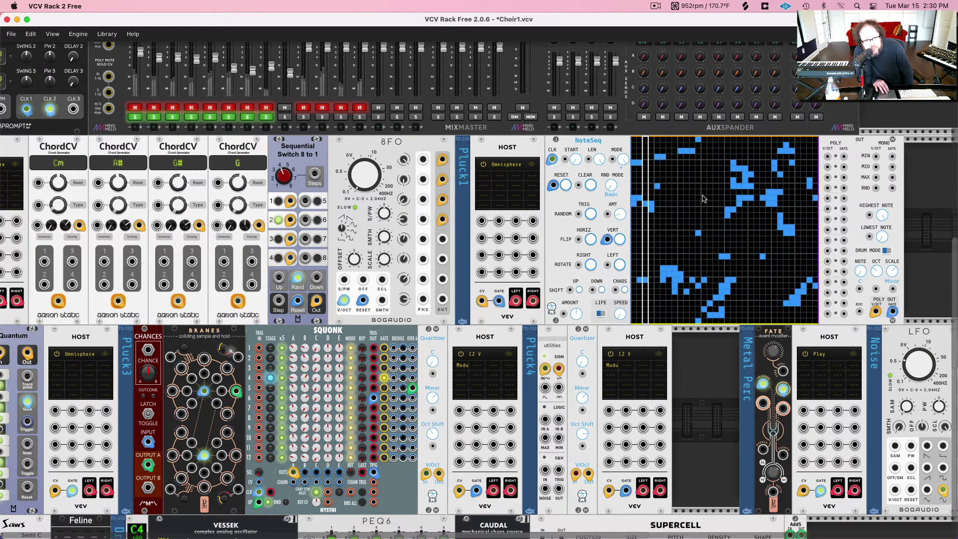
pyautogui.hscroll(-5, 543, 224)
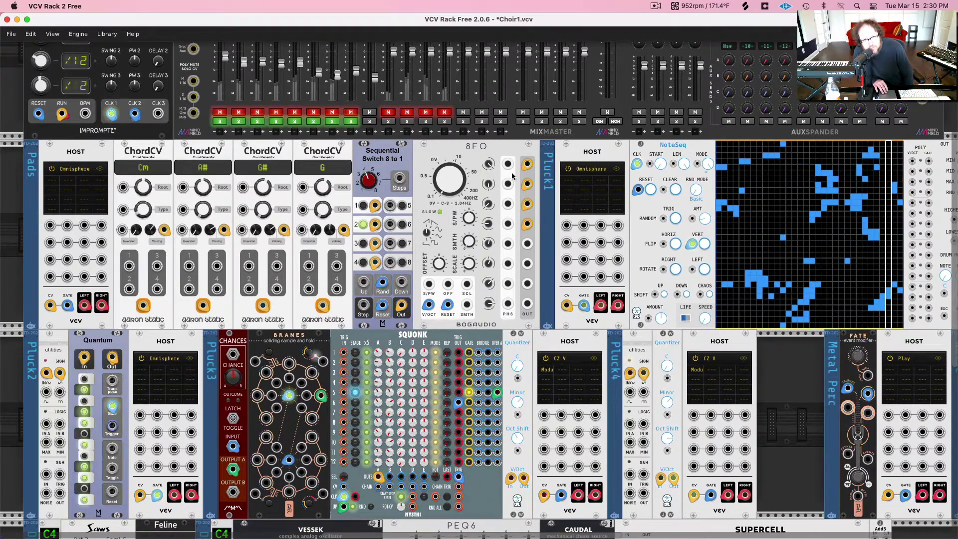
pyautogui.scroll(10, 511, 176)
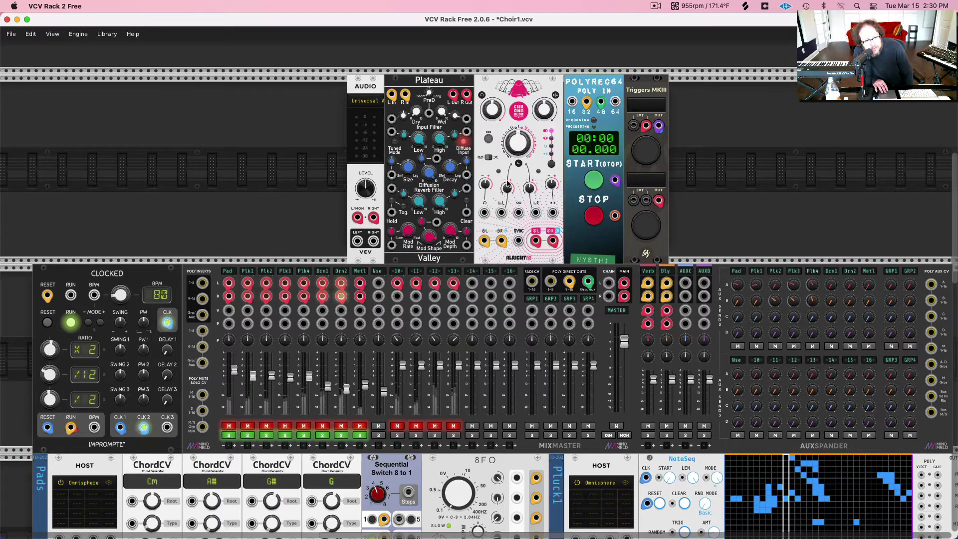
pyautogui.scroll(-5, 507, 184)
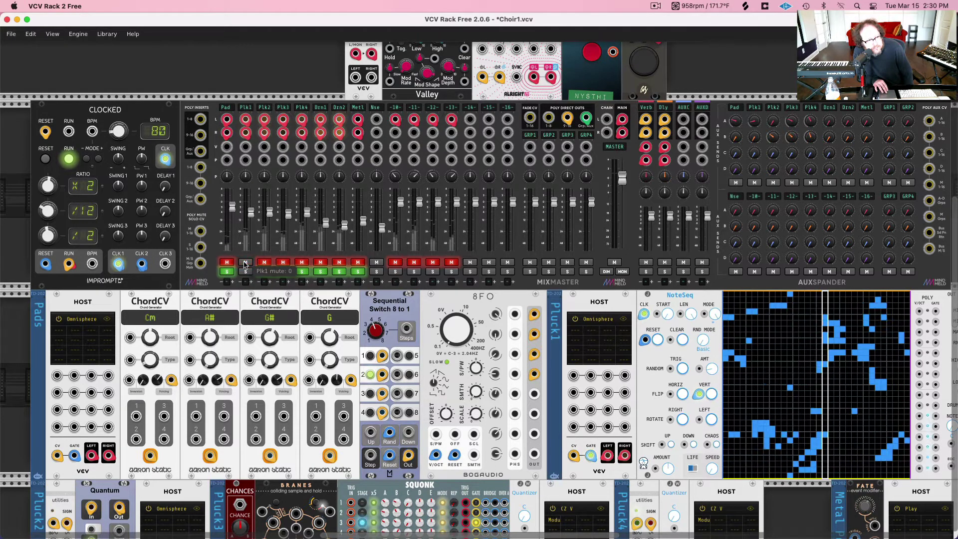
# Unmute the Plk1 channel and set it to solo
pyautogui.click(244, 263)
pyautogui.click(244, 272)
pyautogui.click(244, 272)
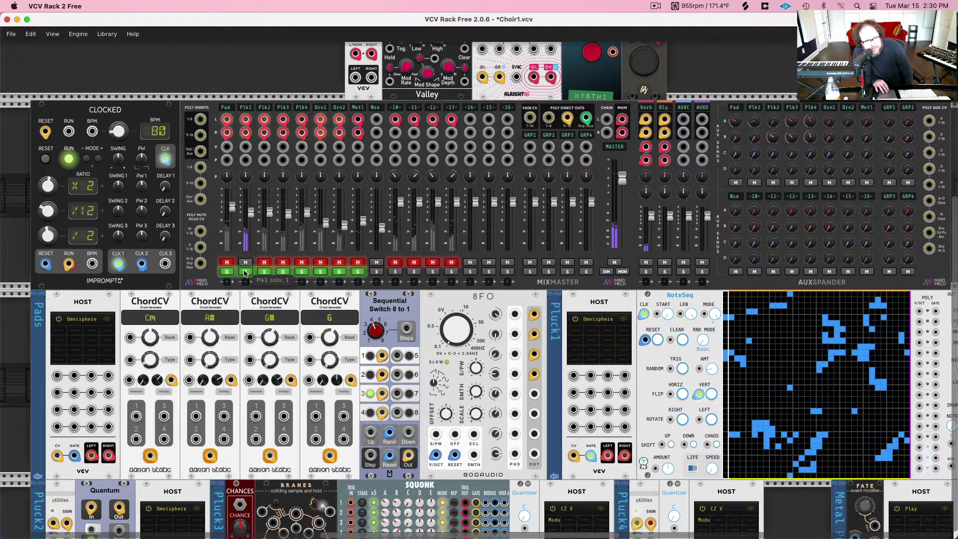
# Unmute the Plk2 channel on Mixmaster
pyautogui.scroll(-2, 245, 271)
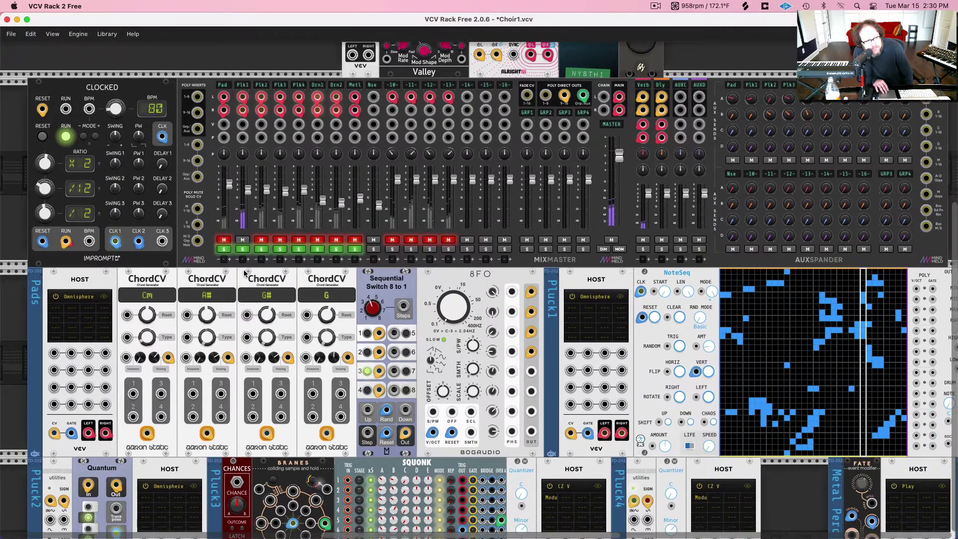
pyautogui.scroll(-2, 245, 272)
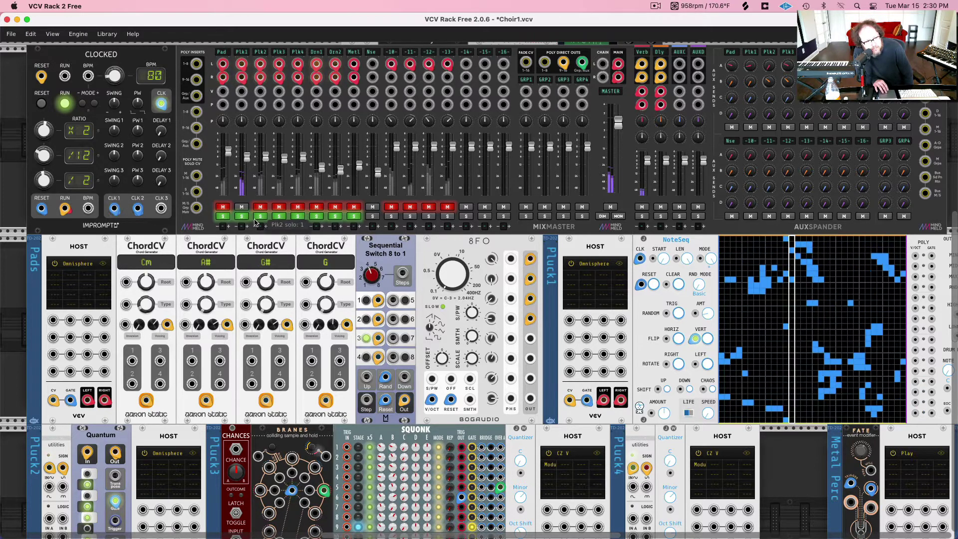
pyautogui.scroll(-3, 254, 222)
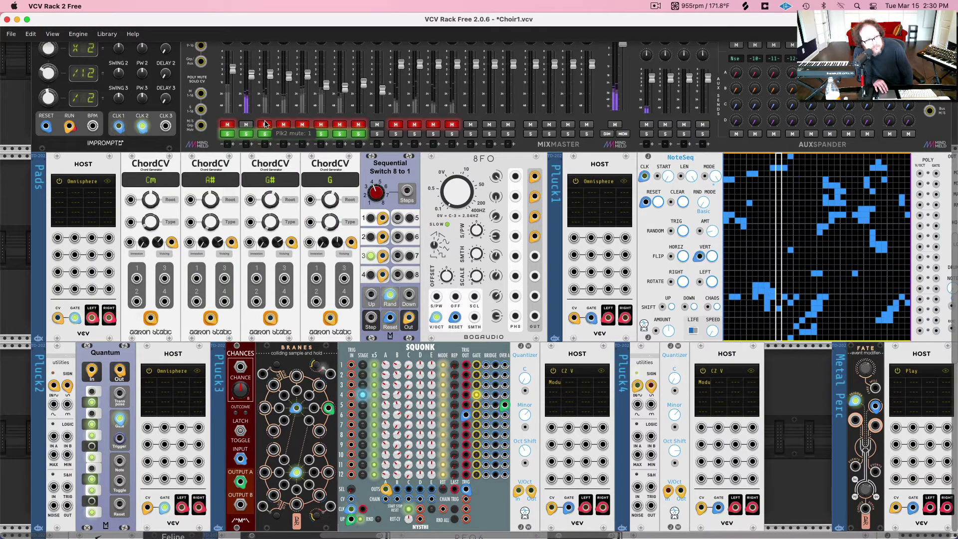
pyautogui.click(265, 125)
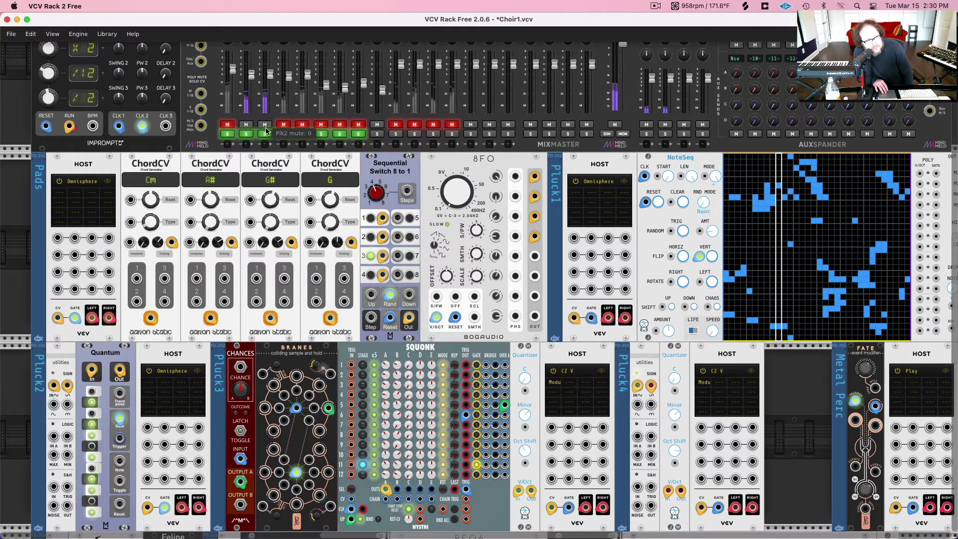
pyautogui.scroll(1, 266, 131)
pyautogui.scroll(-2, 266, 131)
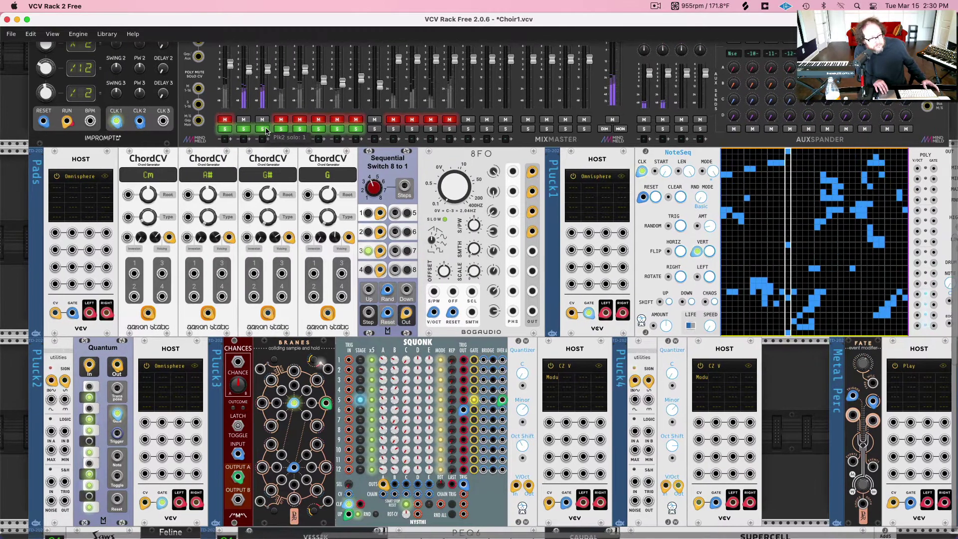
pyautogui.scroll(1, 266, 131)
pyautogui.scroll(-2, 265, 131)
pyautogui.scroll(1, 266, 132)
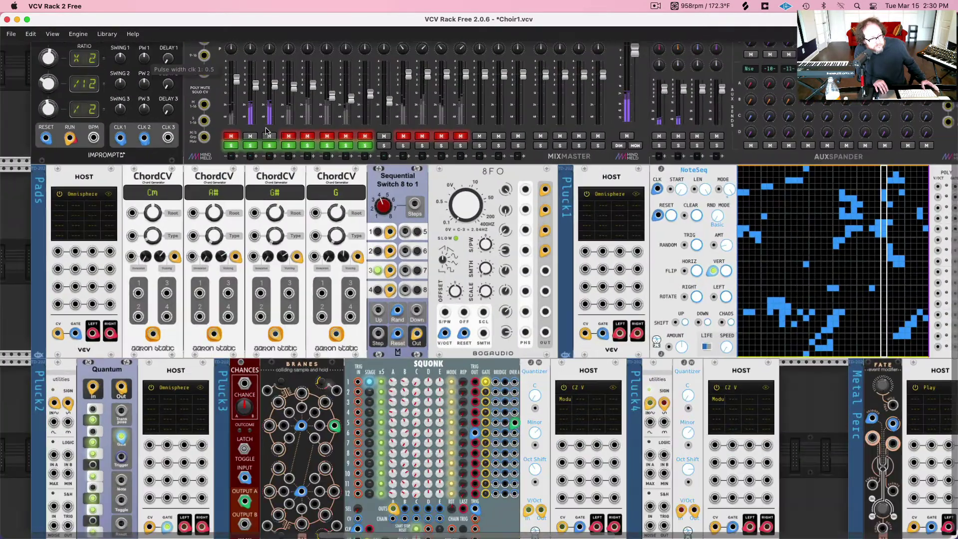
pyautogui.scroll(-3, 266, 131)
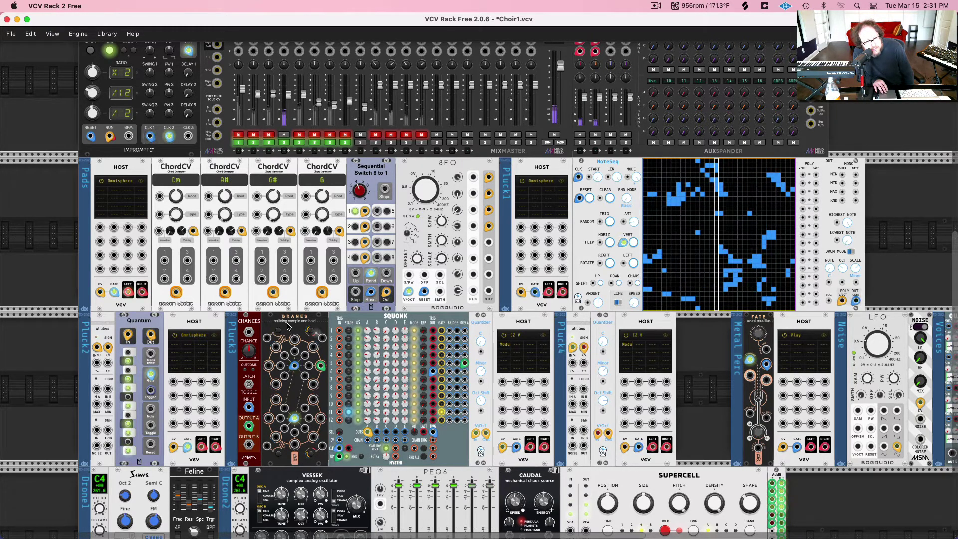
pyautogui.moveTo(254, 356)
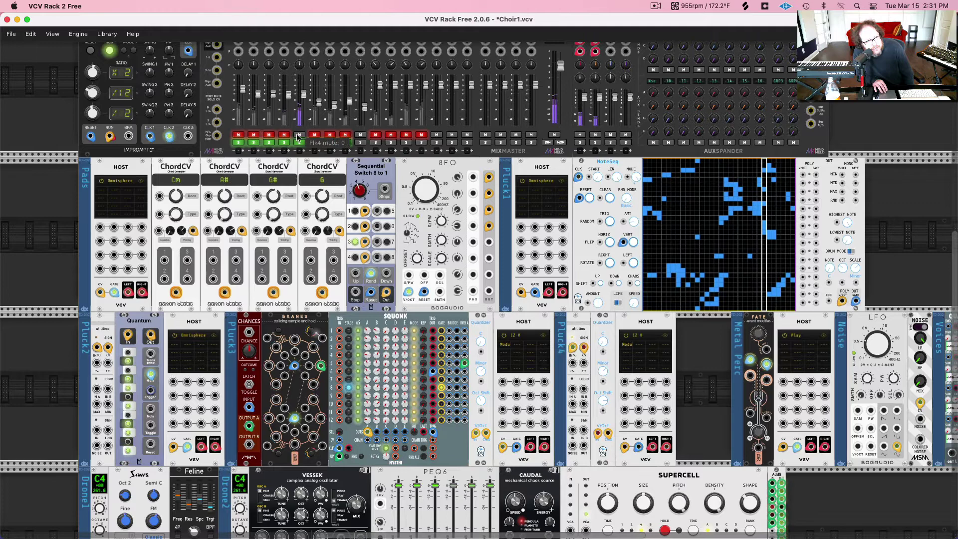
# Scroll down to show the Saws, Feline, Vessek, PEQ6, Caudal and Supercell drone row
pyautogui.scroll(3, 296, 137)
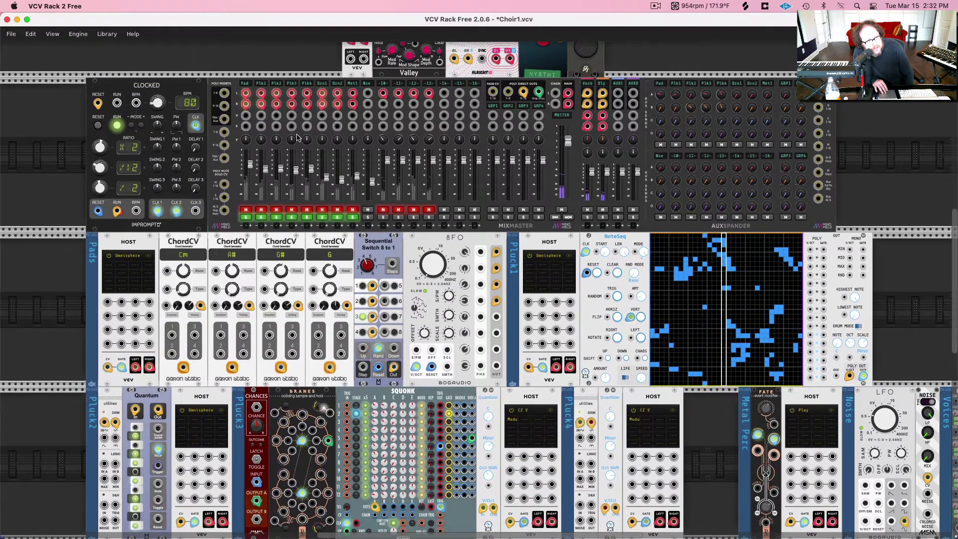
pyautogui.scroll(-1, 297, 137)
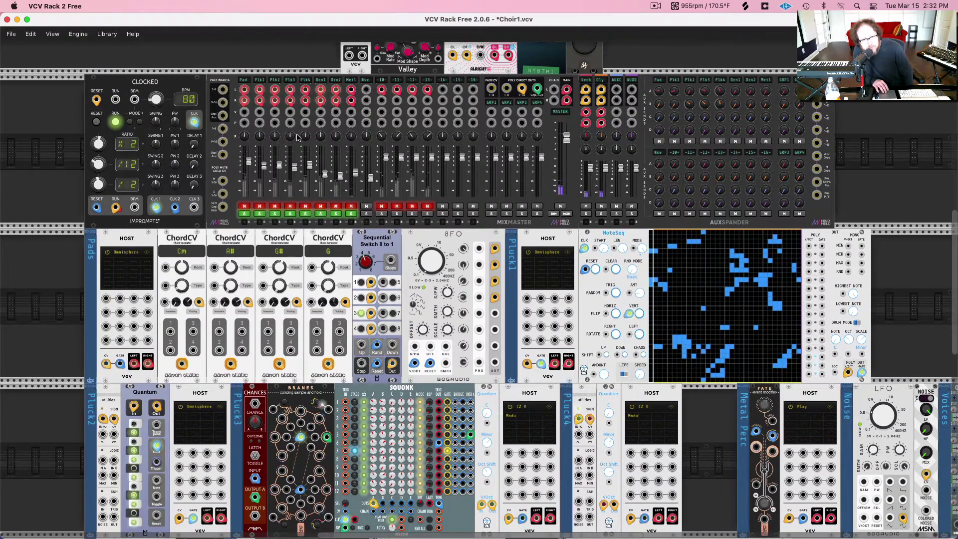
pyautogui.scroll(-3, 297, 138)
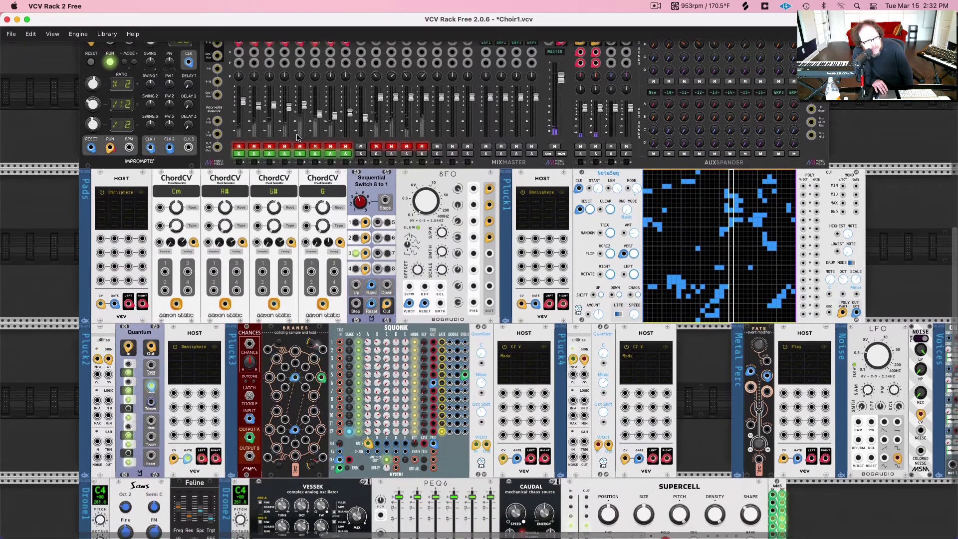
pyautogui.scroll(-6, 297, 137)
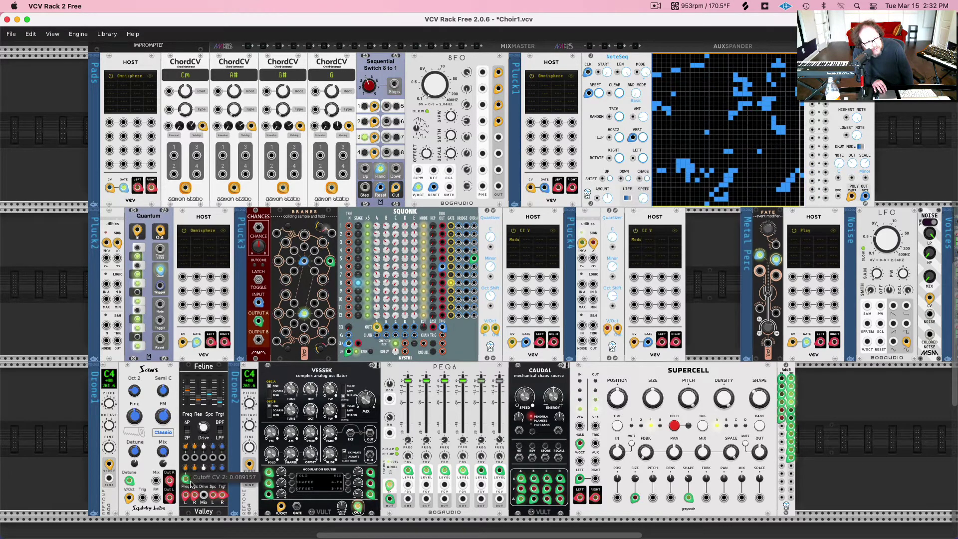
# Patch Saws Out R into Feline and unmute the Drn1 channel
pyautogui.moveTo(169, 498); pyautogui.dragTo(206, 516)
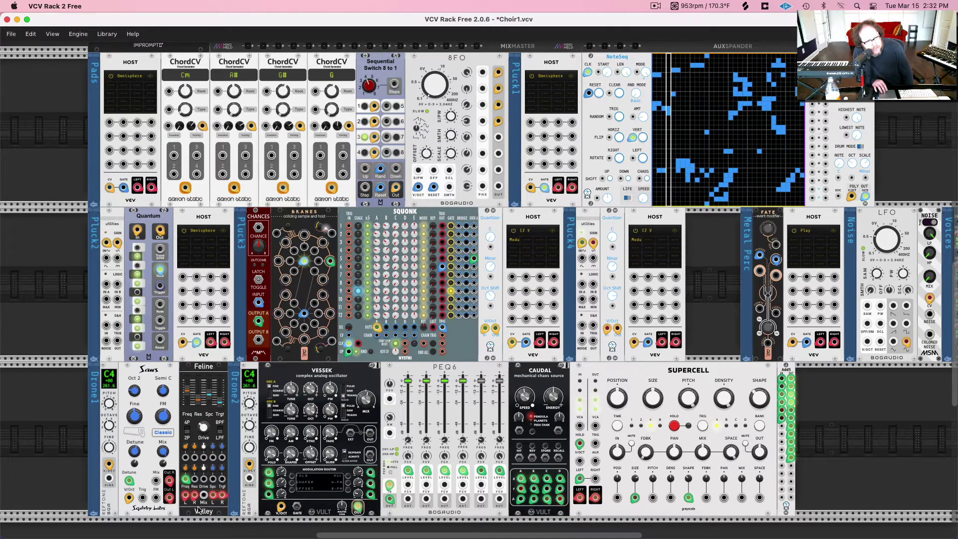
pyautogui.scroll(5, 214, 172)
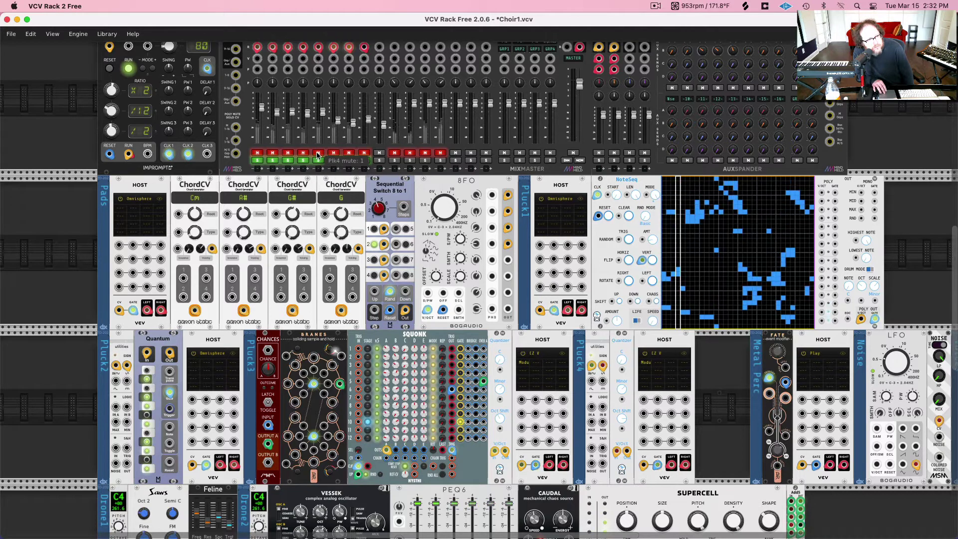
pyautogui.scroll(2, 330, 154)
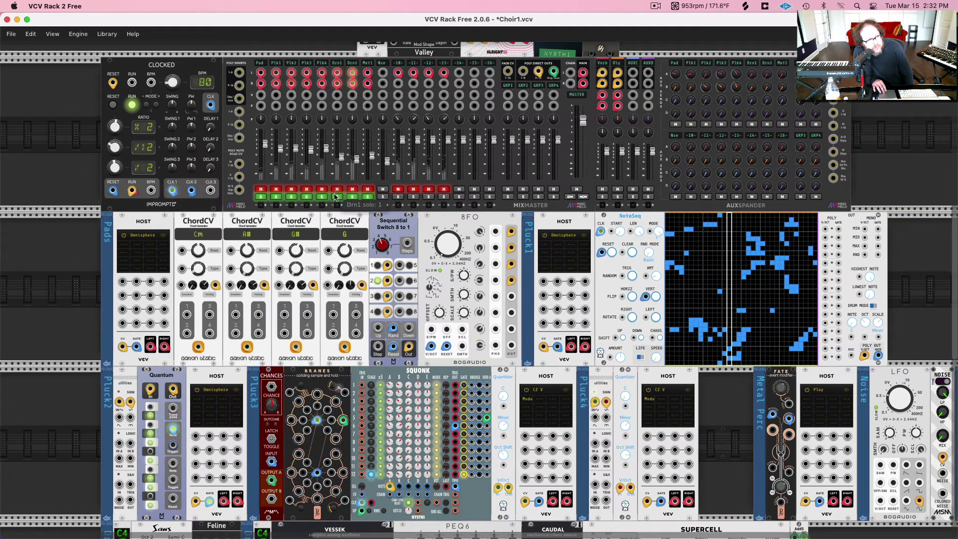
pyautogui.click(337, 190)
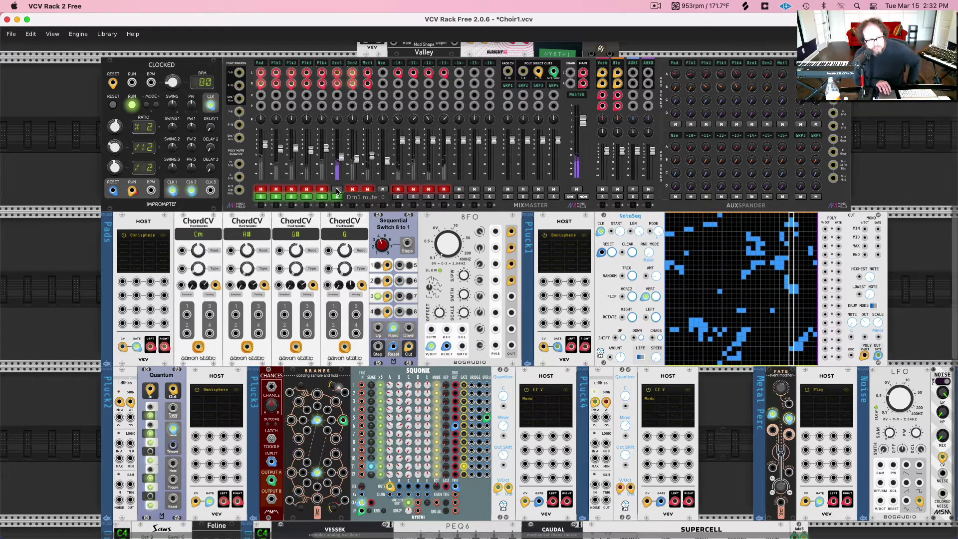
# Patch Vessek's main output into PEQ6 and unmute the Drn2 channel
pyautogui.scroll(-1, 337, 190)
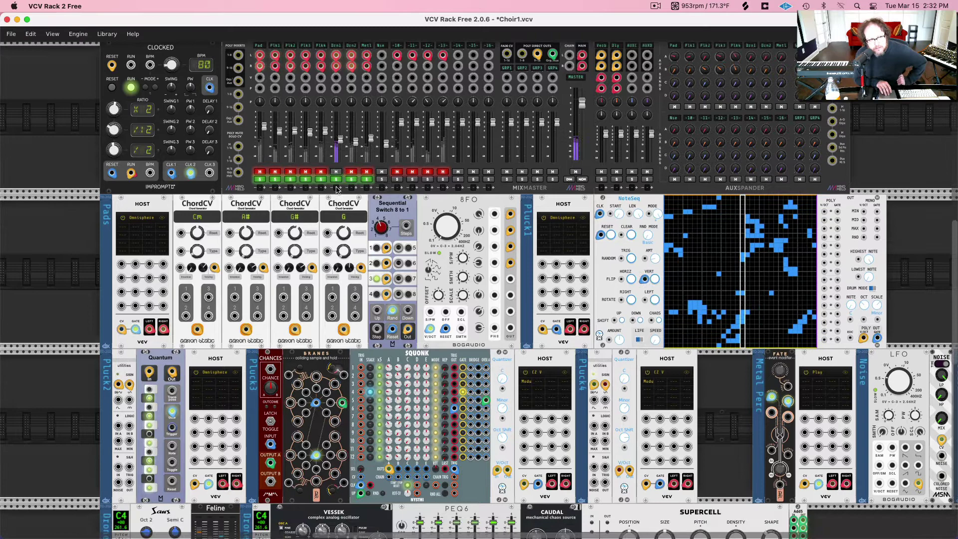
pyautogui.scroll(-4, 337, 190)
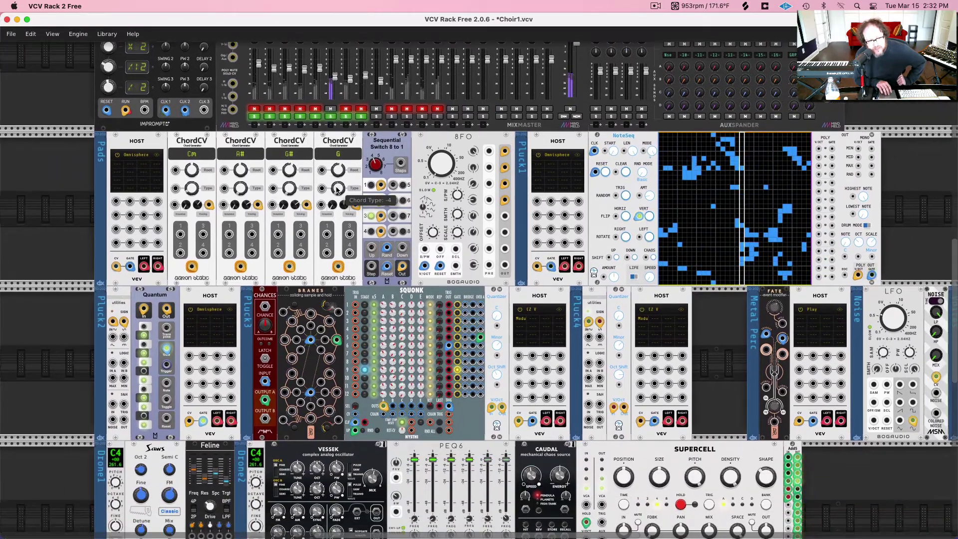
pyautogui.scroll(-3, 337, 190)
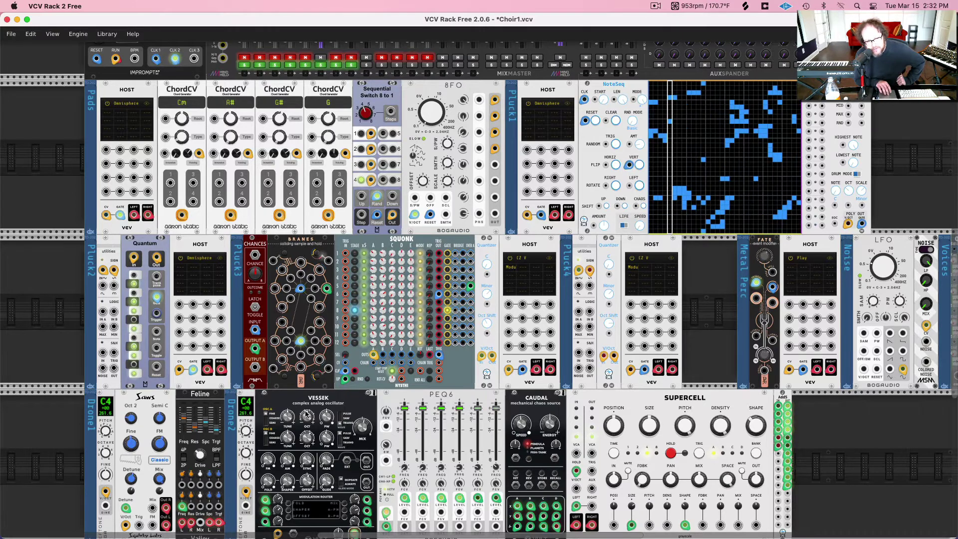
pyautogui.scroll(-2, 319, 429)
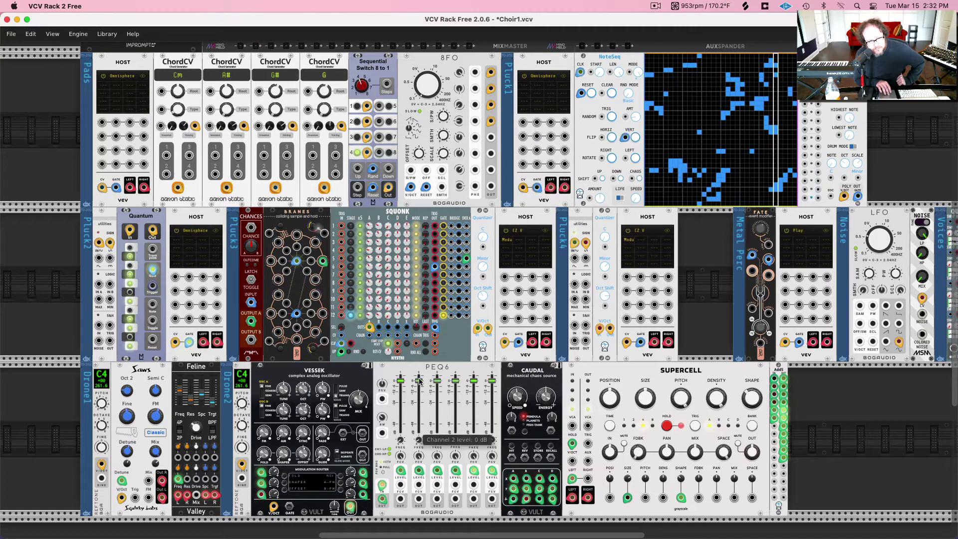
pyautogui.scroll(-1, 420, 383)
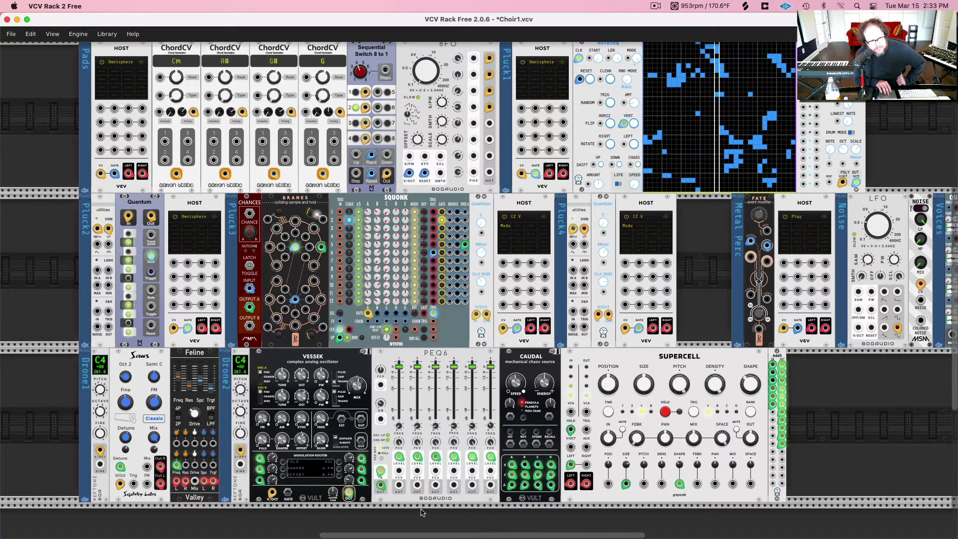
pyautogui.moveTo(349, 493); pyautogui.dragTo(380, 474)
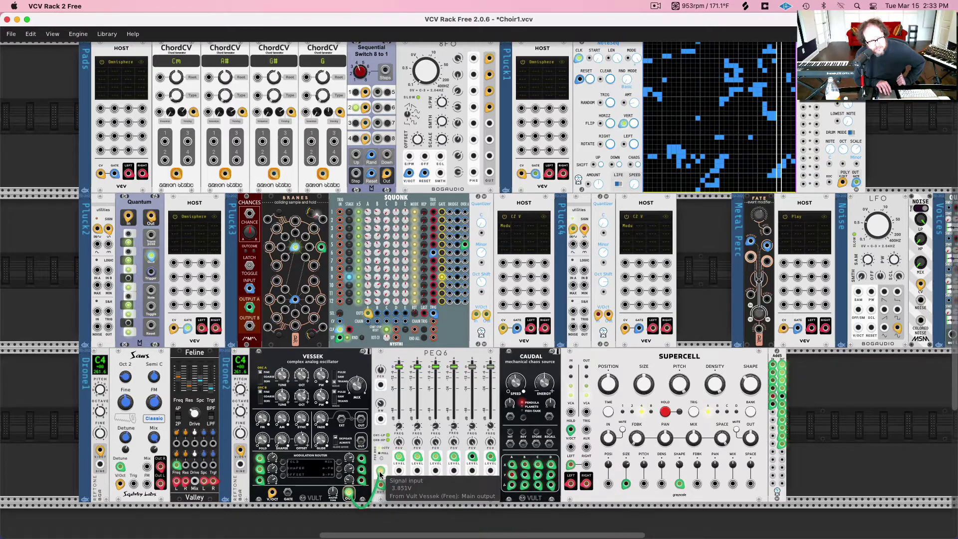
pyautogui.scroll(5, 304, 214)
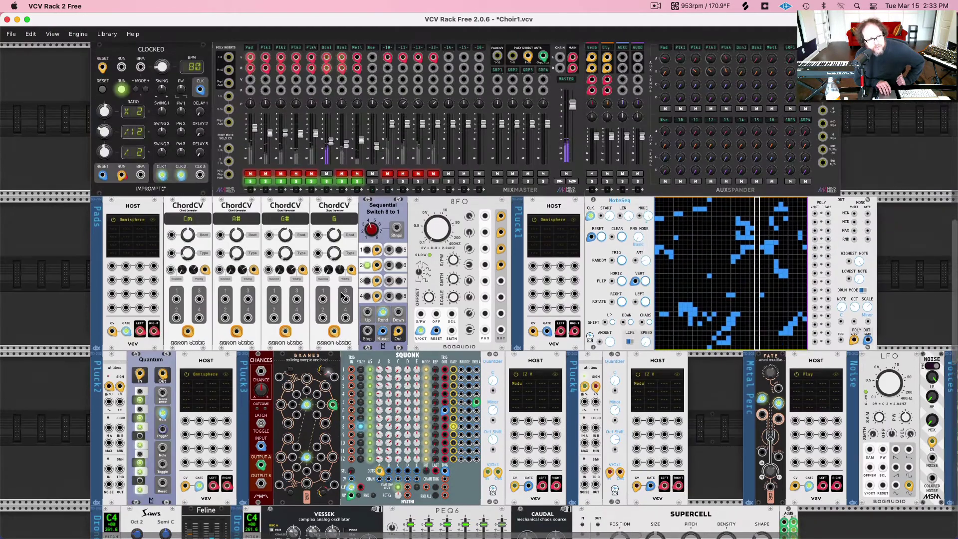
pyautogui.click(342, 174)
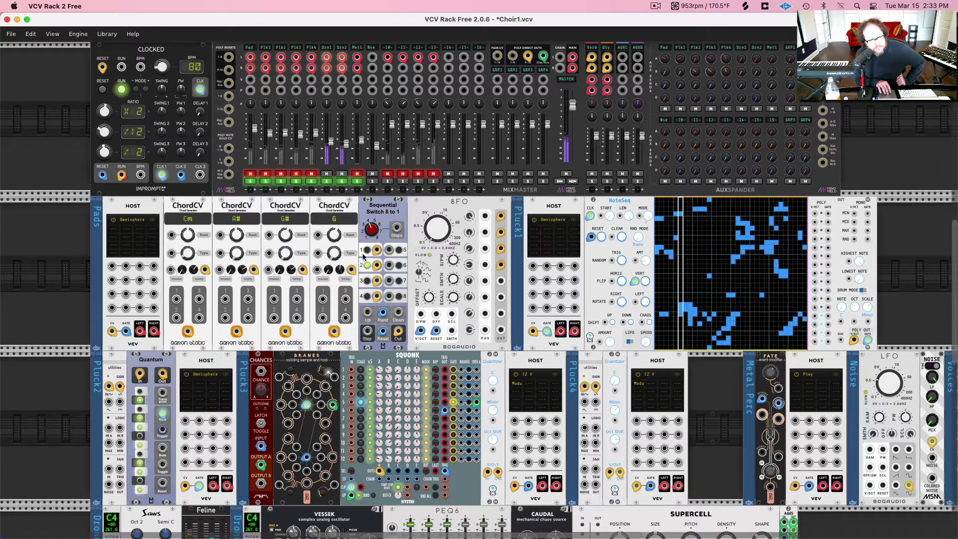
# Route Caudal's BX output into Add5's Voltage3 input
pyautogui.scroll(-3, 369, 269)
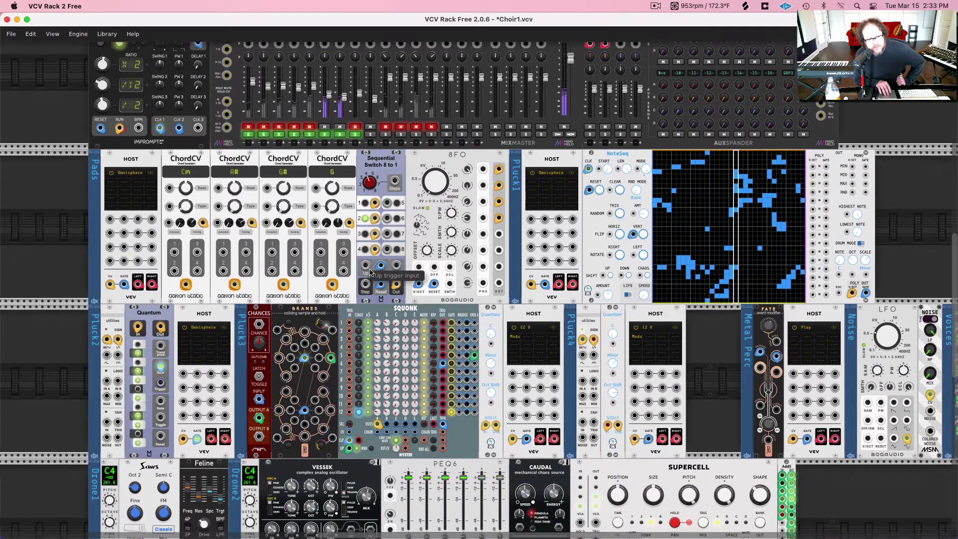
pyautogui.scroll(-4, 369, 272)
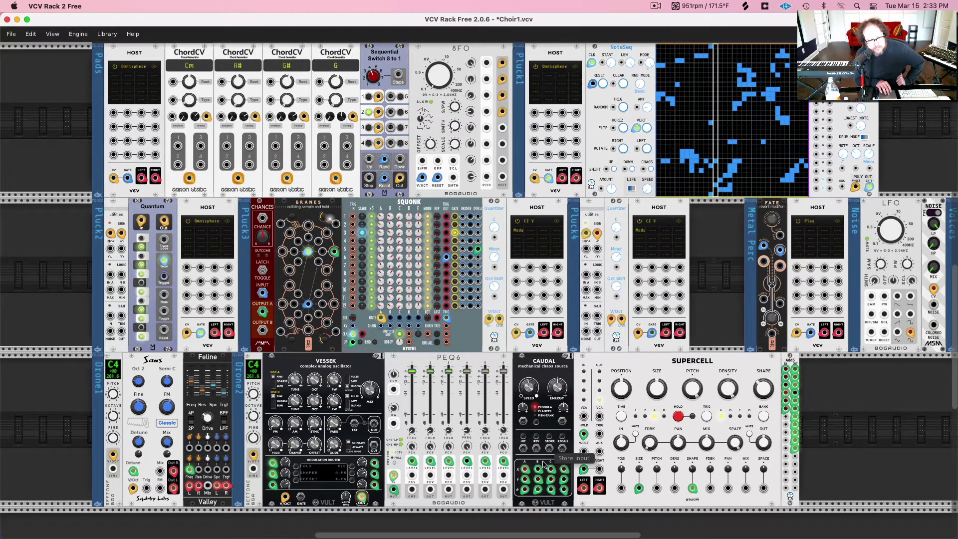
pyautogui.moveTo(786, 393); pyautogui.dragTo(538, 469)
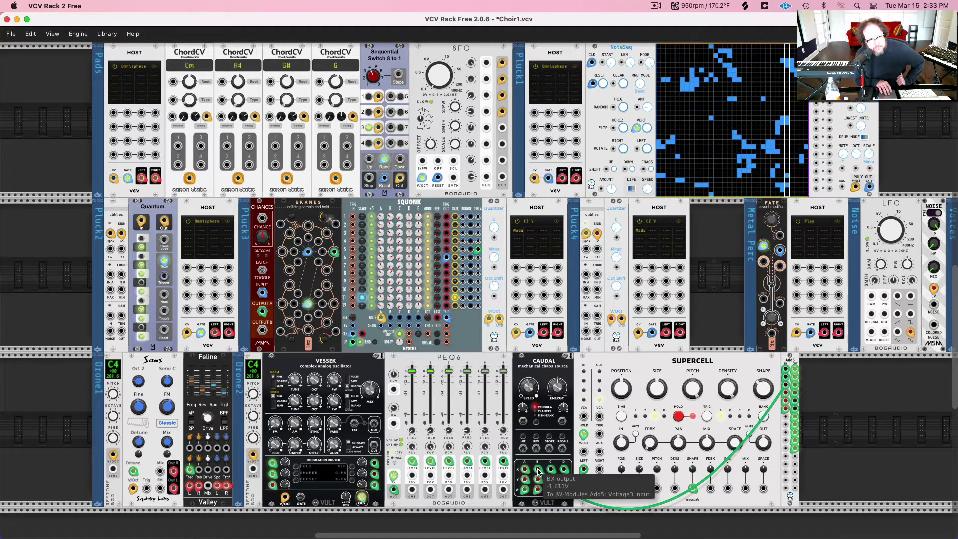
pyautogui.scroll(8, 350, 224)
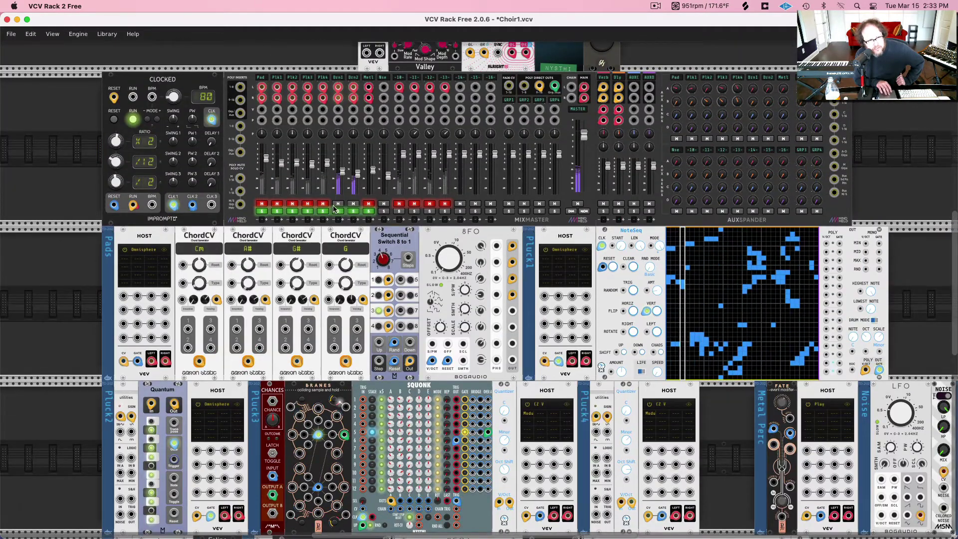
# Mute the Drn1 drone channel on MixMaster
pyautogui.click(346, 204)
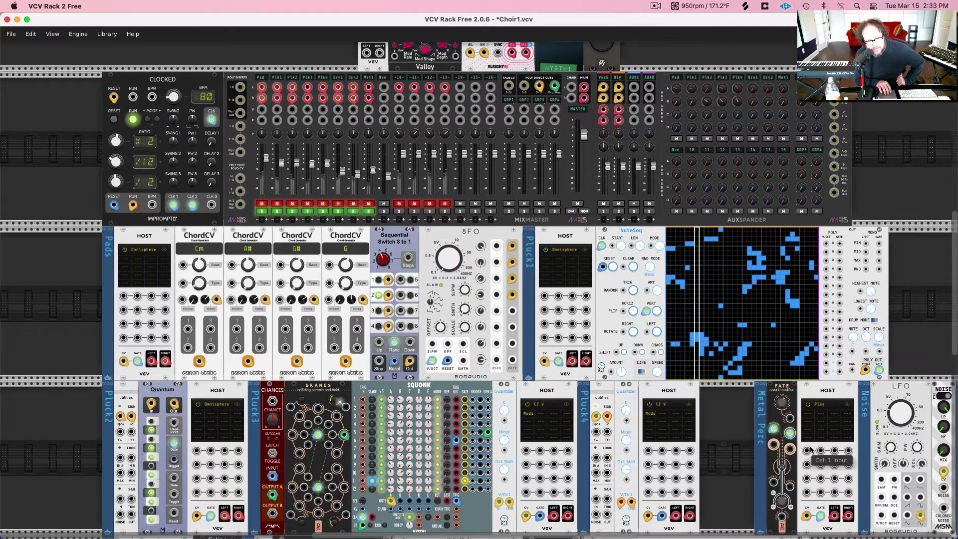
pyautogui.scroll(-2, 798, 407)
pyautogui.hscroll(1, 798, 407)
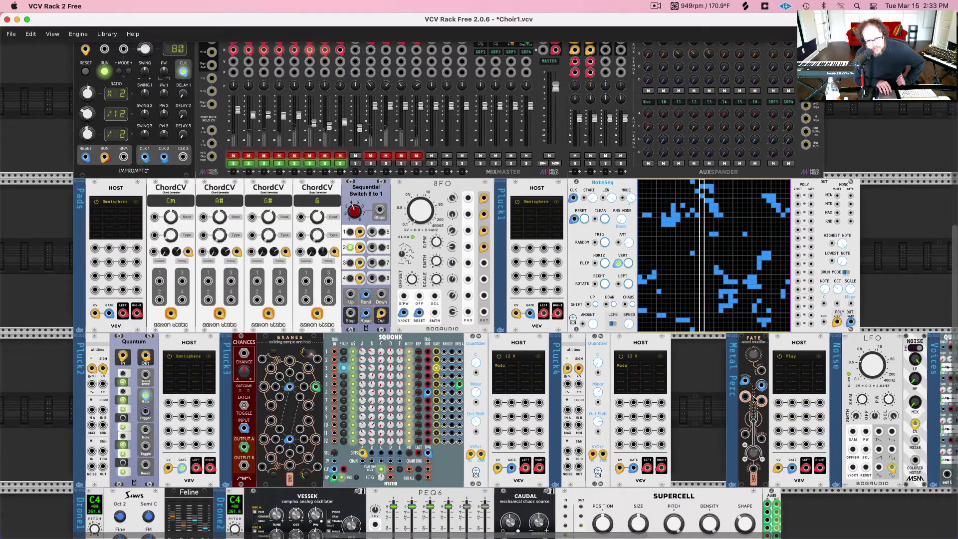
pyautogui.scroll(-1, 758, 403)
pyautogui.hscroll(1, 758, 403)
pyautogui.scroll(-1, 755, 399)
pyautogui.hscroll(1, 754, 399)
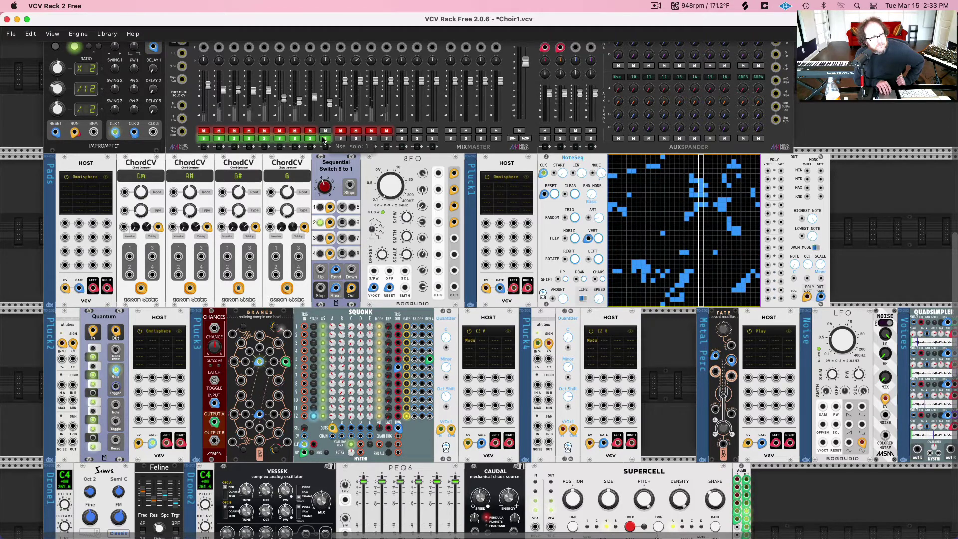
# Mute the Nse noise channel, then unmute it again
pyautogui.scroll(3, 322, 140)
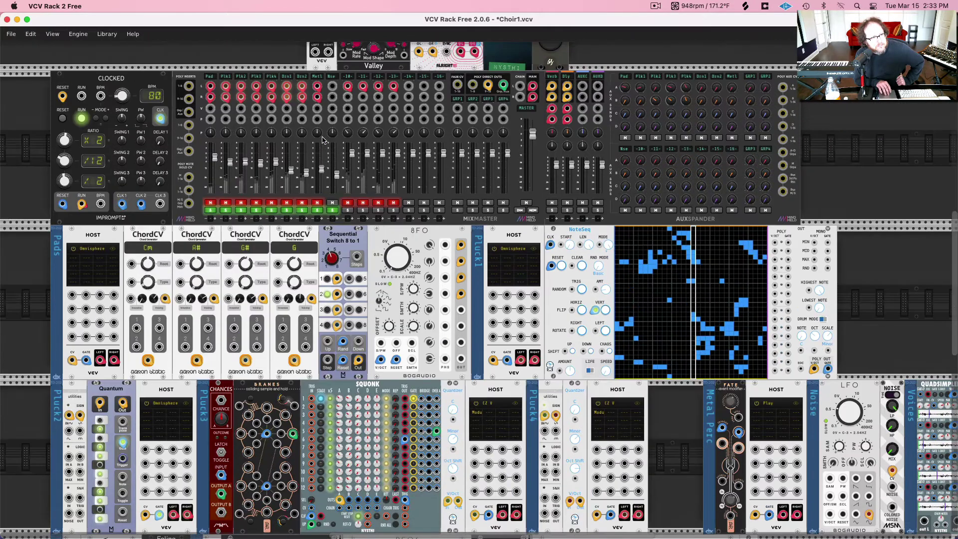
pyautogui.click(332, 202)
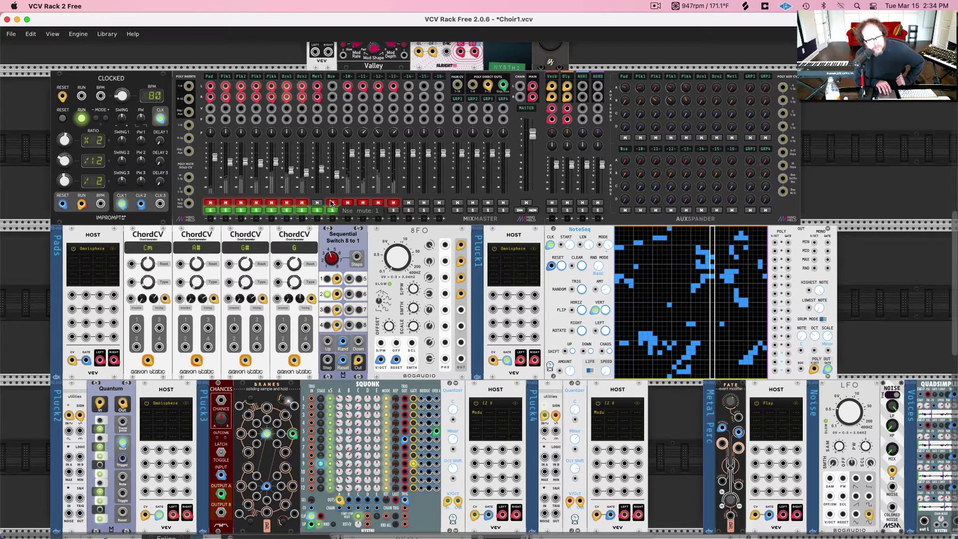
pyautogui.click(331, 203)
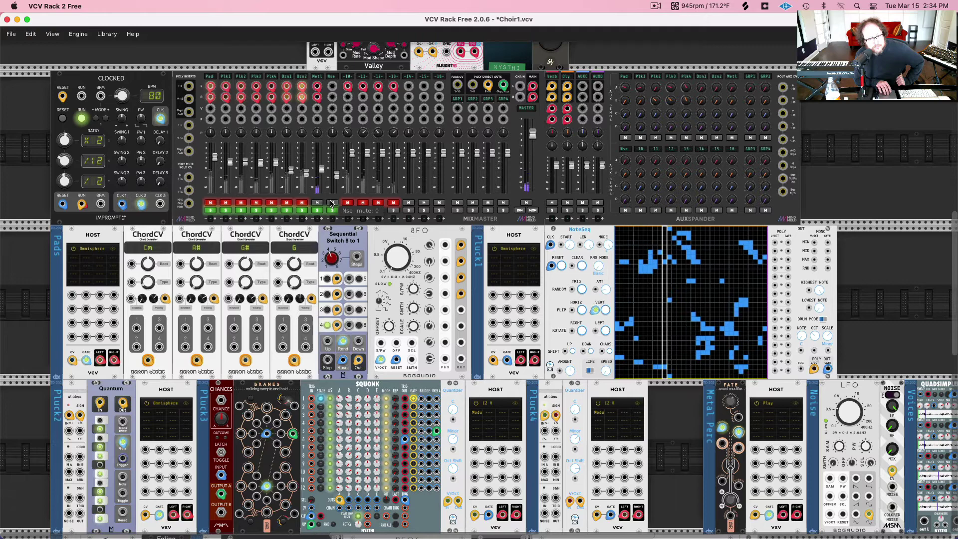
pyautogui.scroll(-2, 331, 203)
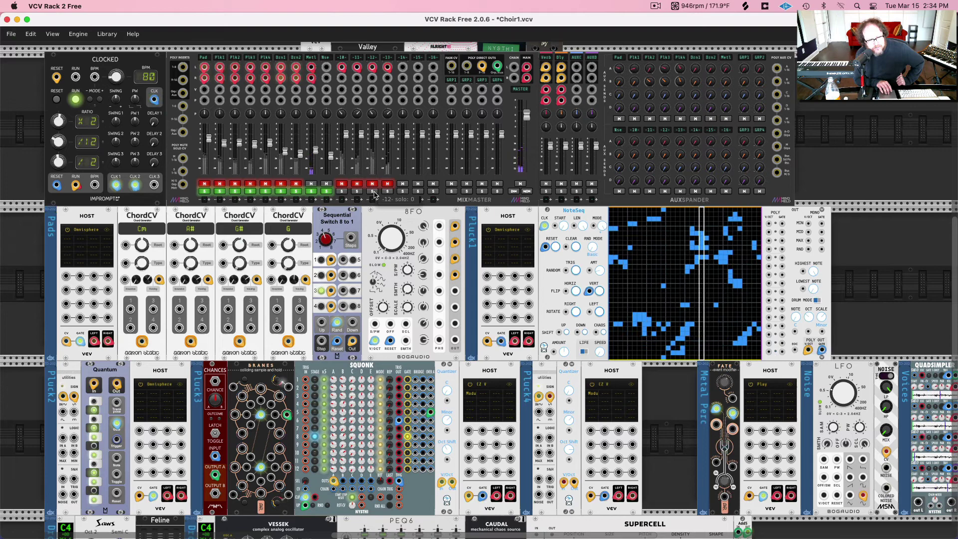
pyautogui.scroll(-2, 375, 194)
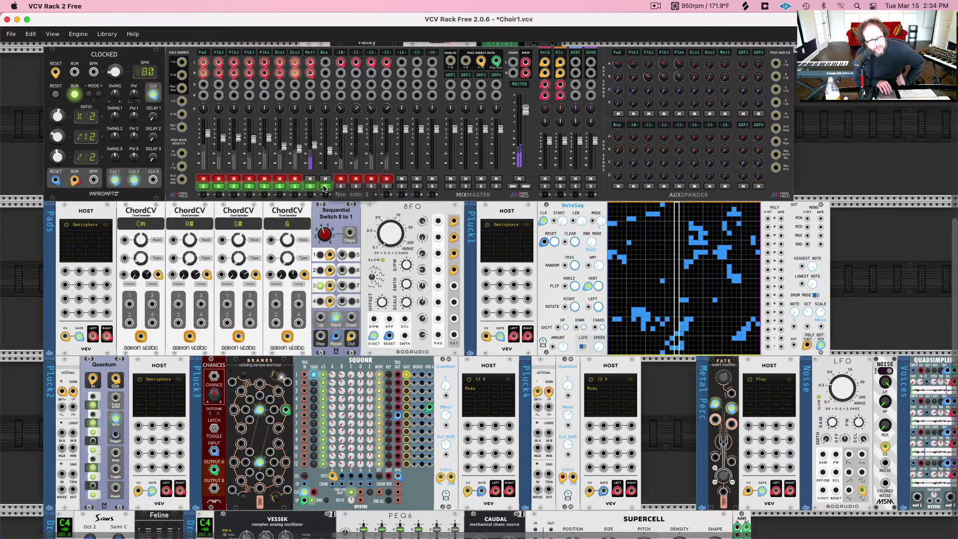
# Mute the Metl and Nse channels on MixMaster
pyautogui.hscroll(-2, 141, 116)
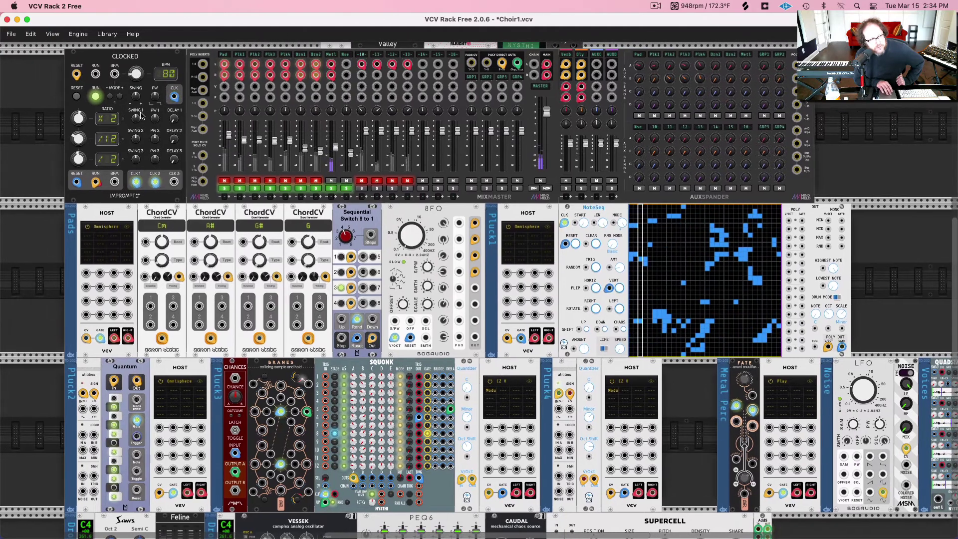
pyautogui.click(341, 182)
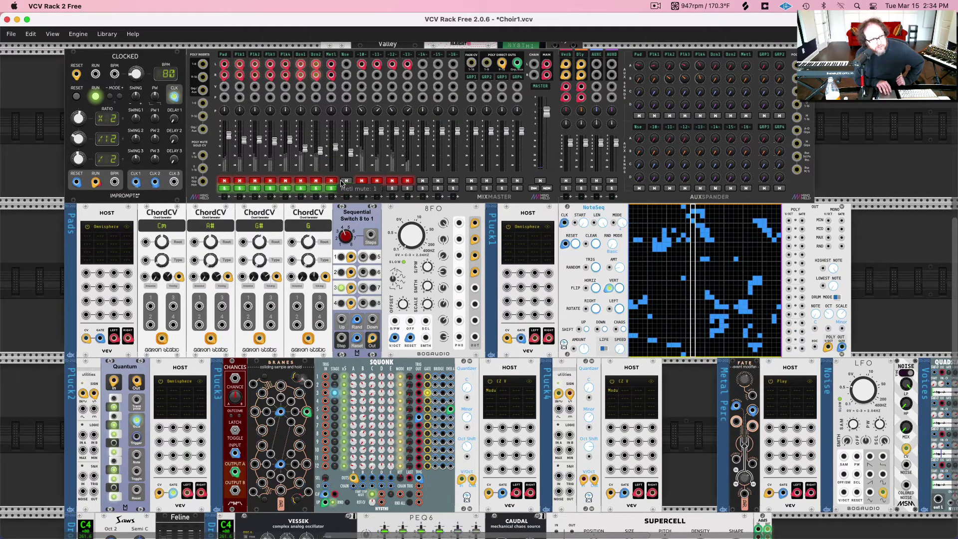
pyautogui.click(344, 181)
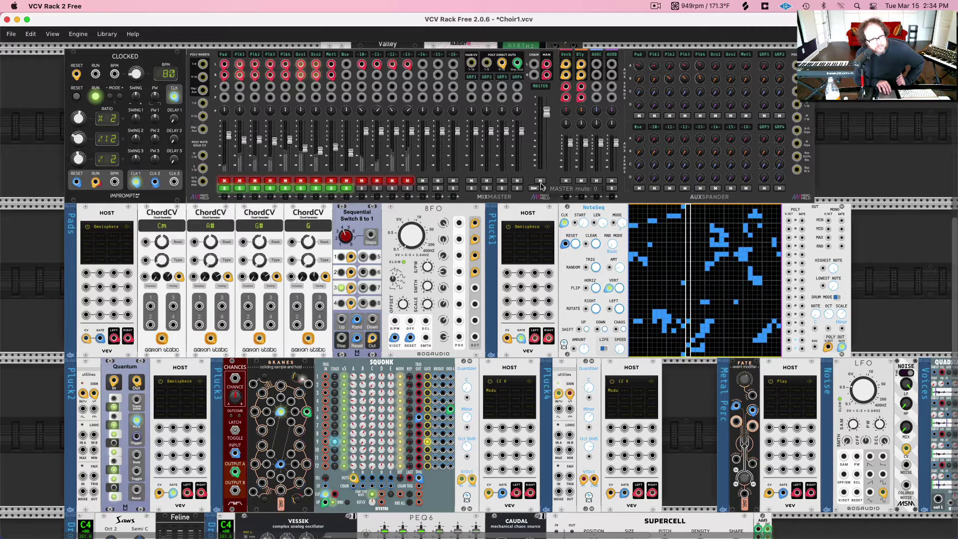
# Unmute the Pad, Plk1–Plk4, Drn1, Drn2 and Met1 channels
pyautogui.click(224, 181)
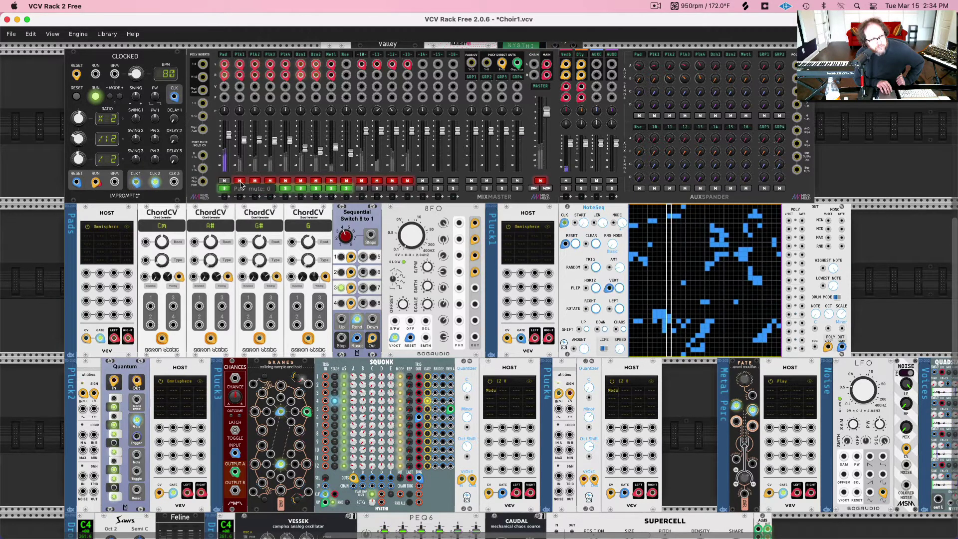
pyautogui.click(239, 181)
pyautogui.click(254, 181)
pyautogui.click(269, 180)
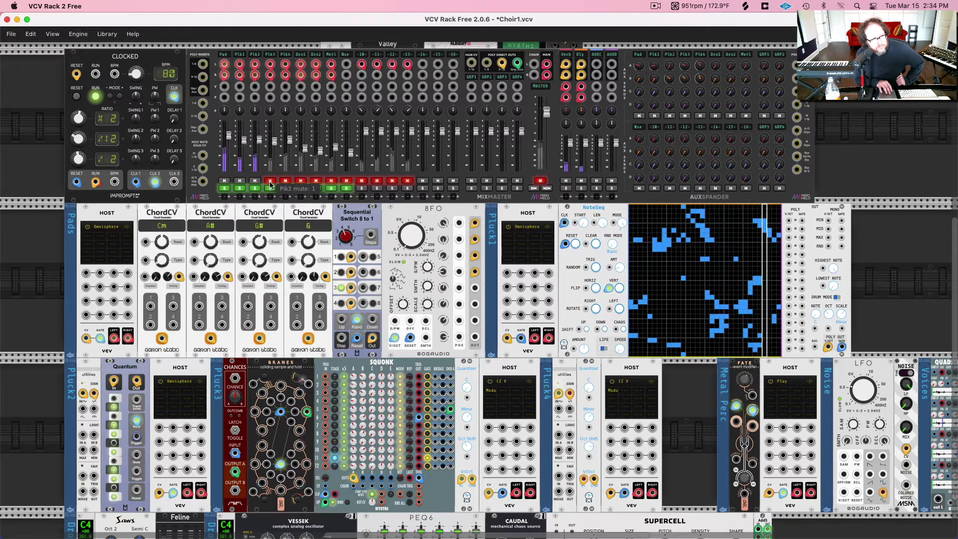
pyautogui.click(285, 181)
pyautogui.click(301, 180)
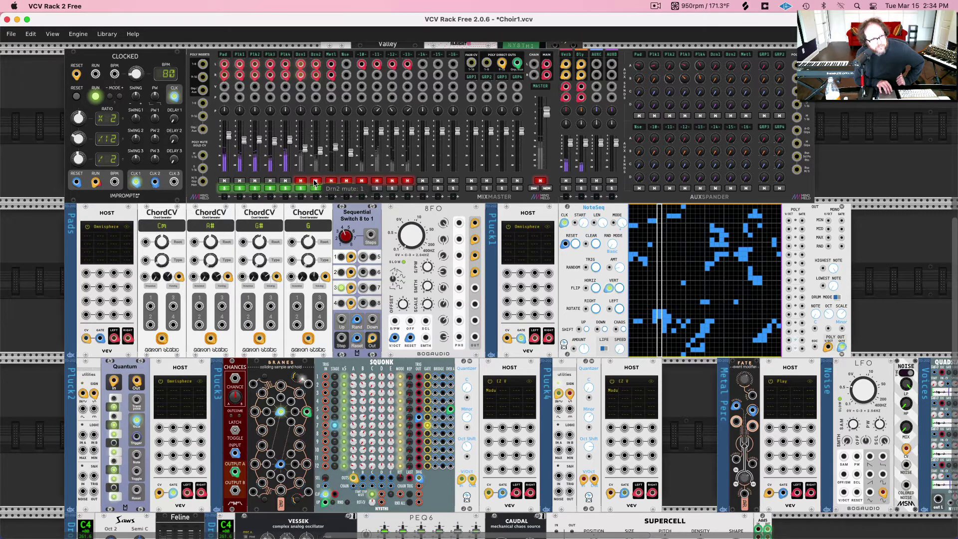
pyautogui.click(316, 181)
pyautogui.click(332, 188)
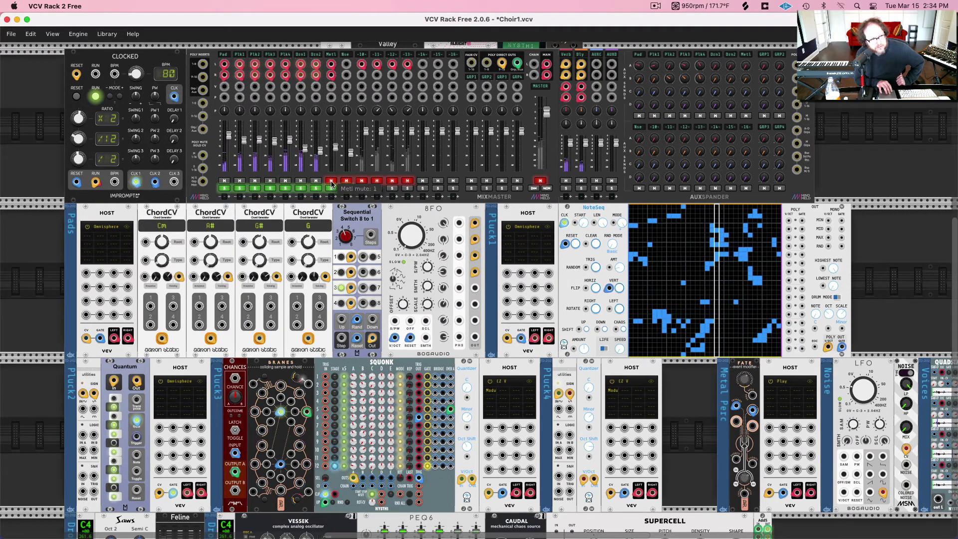
pyautogui.click(331, 183)
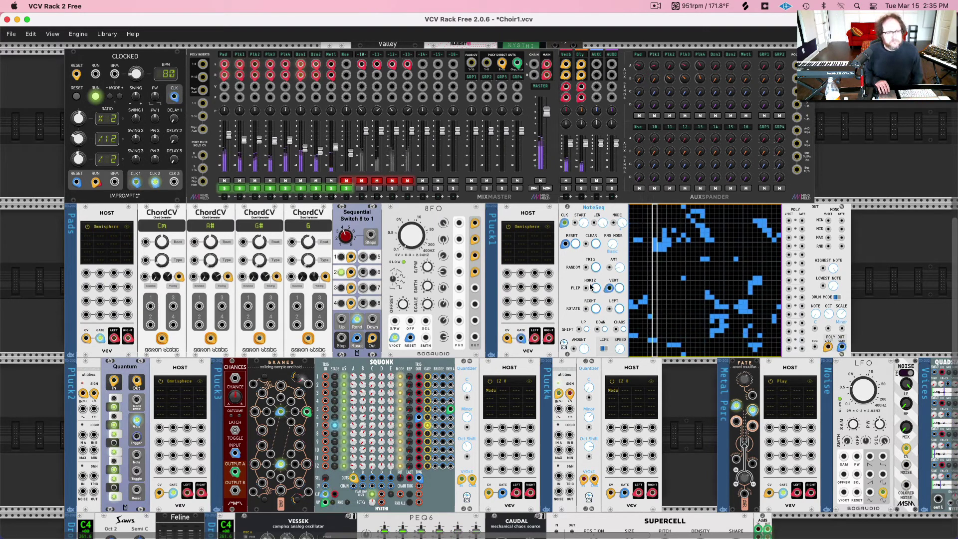
pyautogui.scroll(-5, 590, 286)
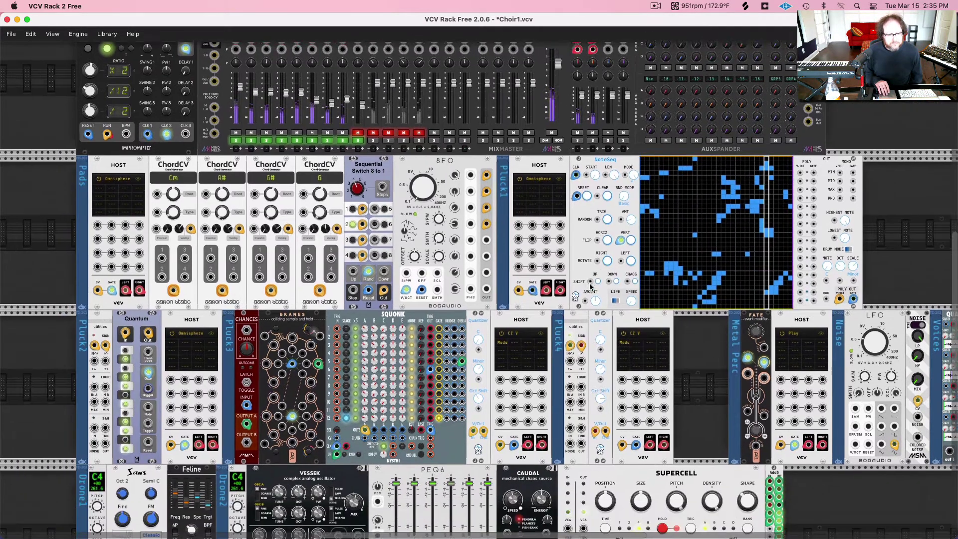
pyautogui.scroll(-6, 589, 284)
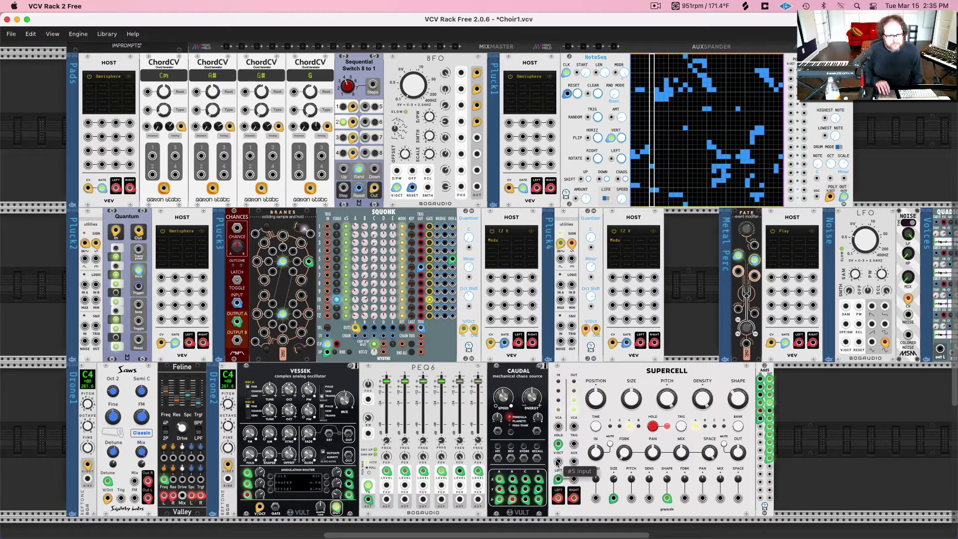
pyautogui.moveTo(559, 444)
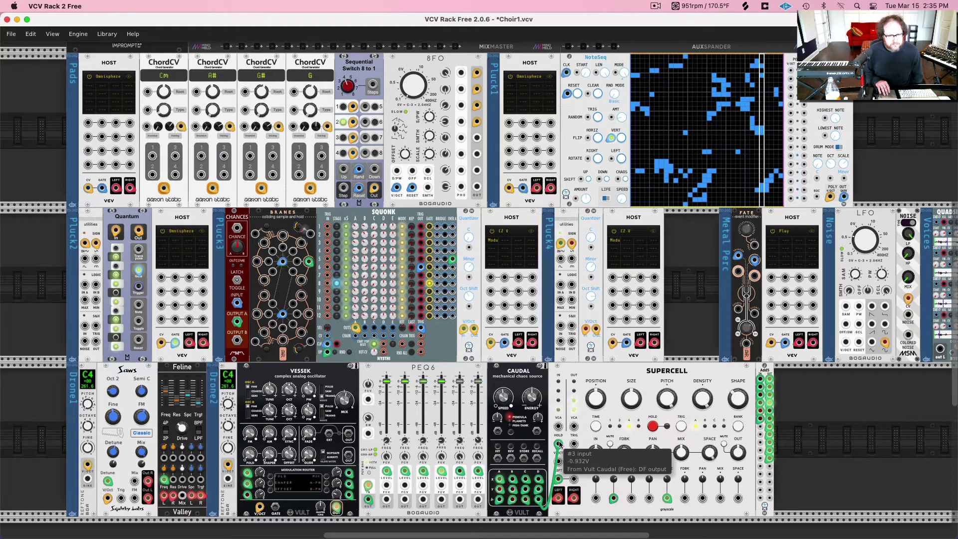
pyautogui.scroll(2, 559, 444)
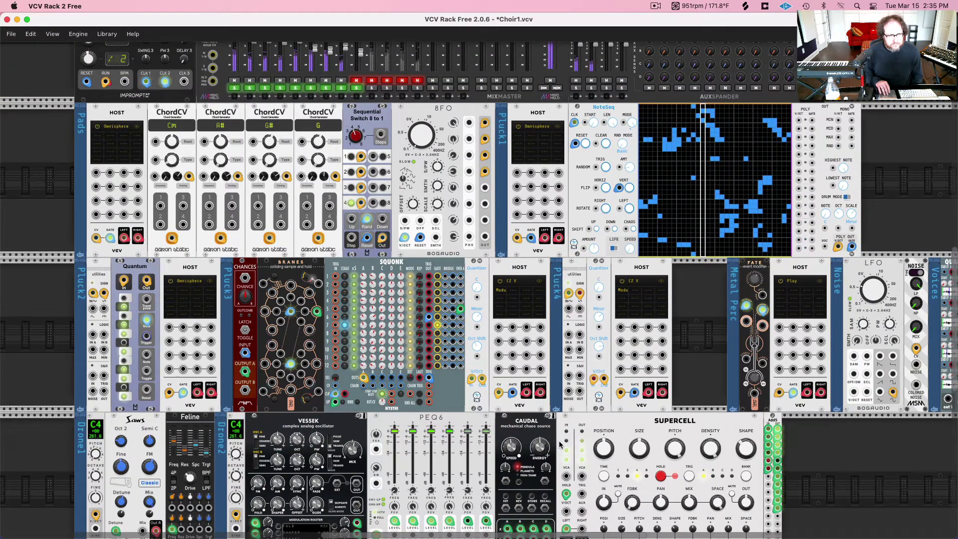
pyautogui.scroll(6, 307, 267)
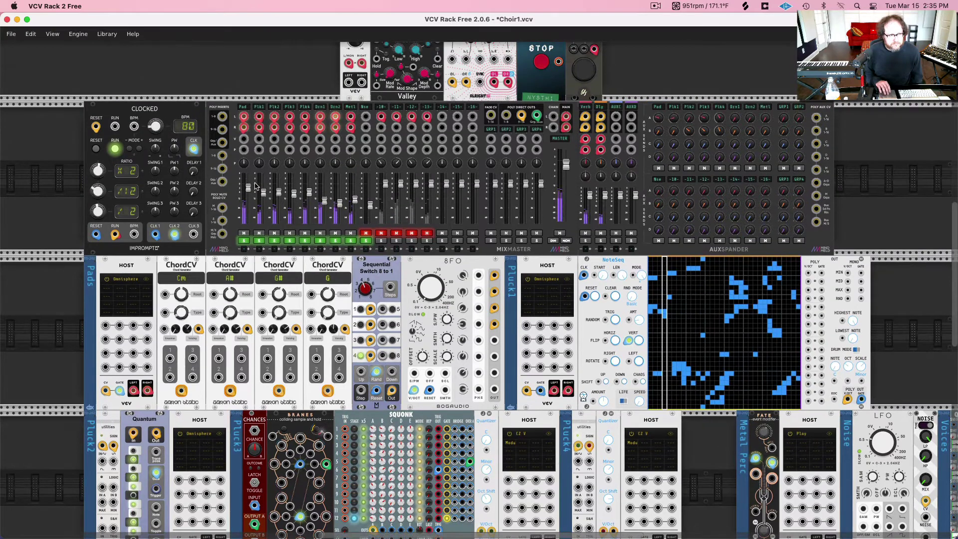
# Raise the Pad fader 1 dB to -1.6955 dB, nudge Drn2 up, and adjust Metl
pyautogui.moveTo(246, 196)
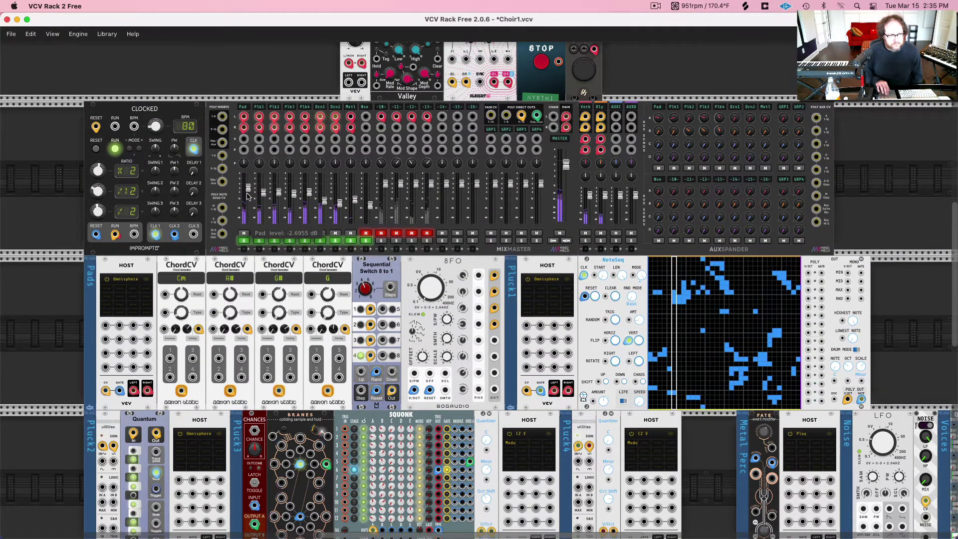
pyautogui.moveTo(246, 196); pyautogui.dragTo(247, 193)
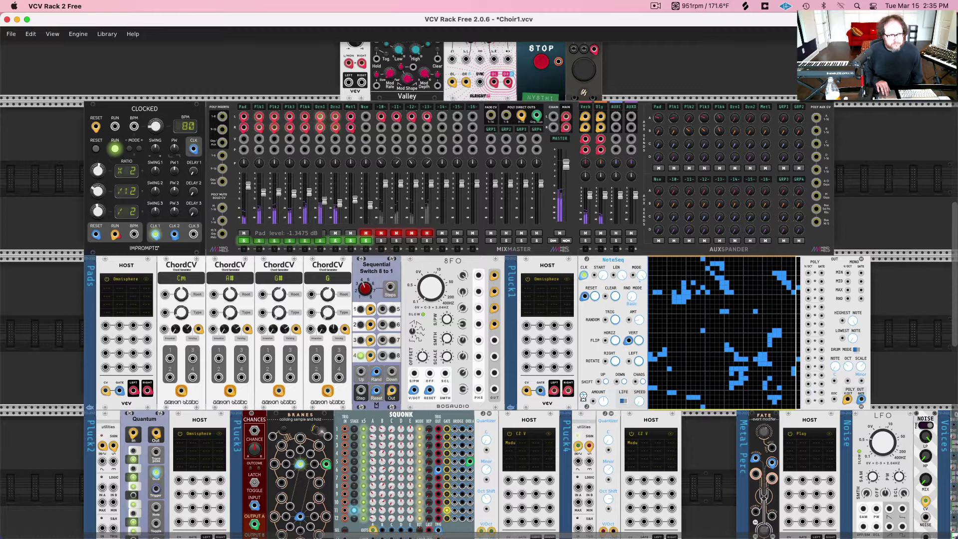
pyautogui.moveTo(274, 192)
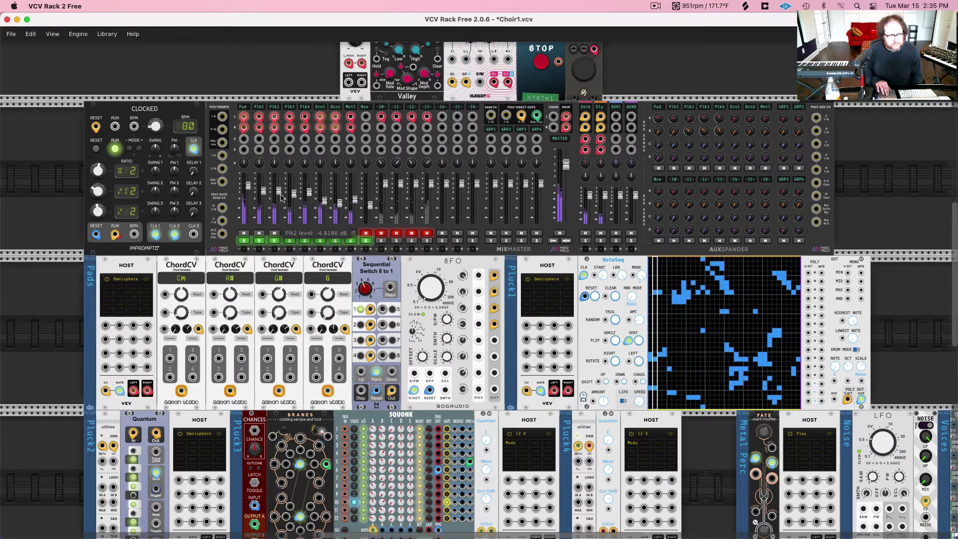
pyautogui.moveTo(305, 196)
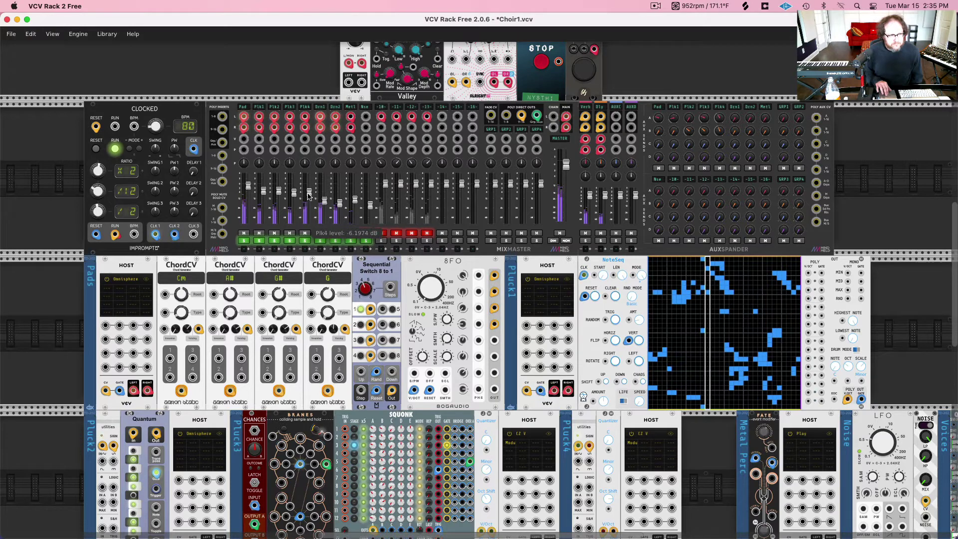
pyautogui.moveTo(339, 196)
pyautogui.moveTo(340, 207); pyautogui.dragTo(341, 205)
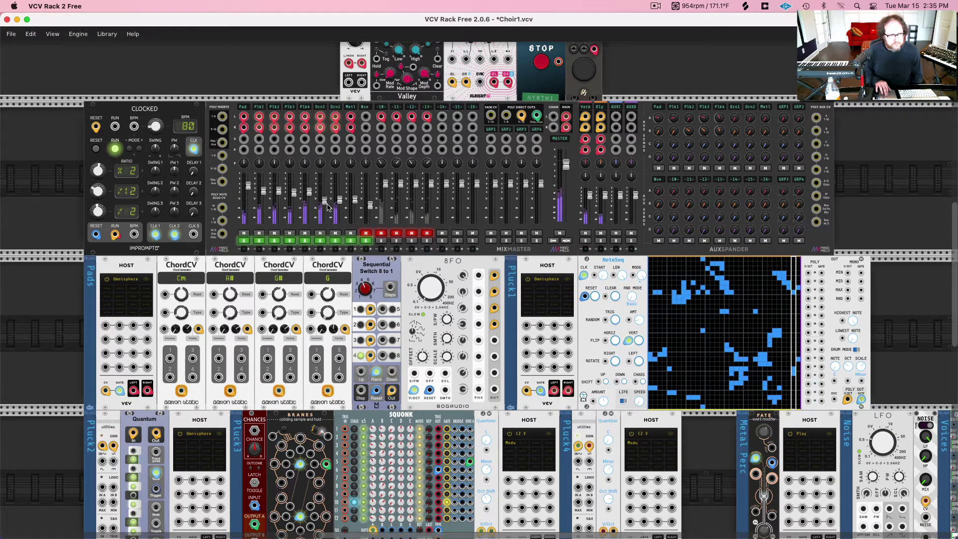
pyautogui.moveTo(337, 199)
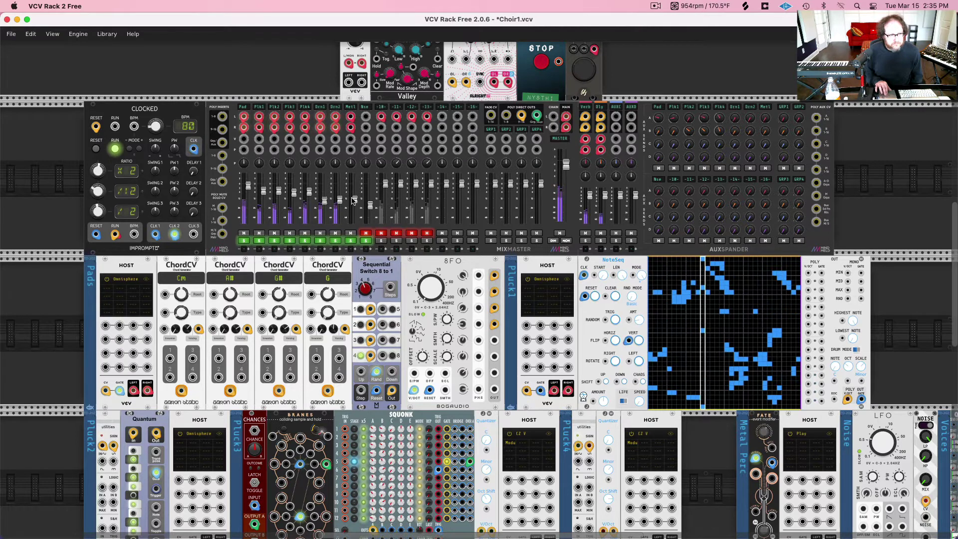
pyautogui.moveTo(353, 201); pyautogui.dragTo(353, 199)
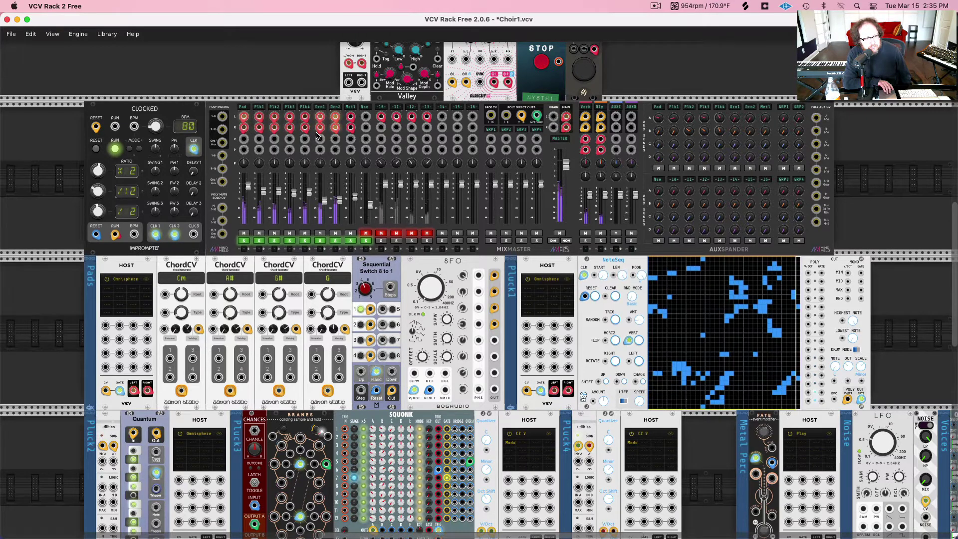
# Mute the MASTER output on MixMaster
pyautogui.scroll(-2, 317, 134)
pyautogui.hscroll(1, 317, 135)
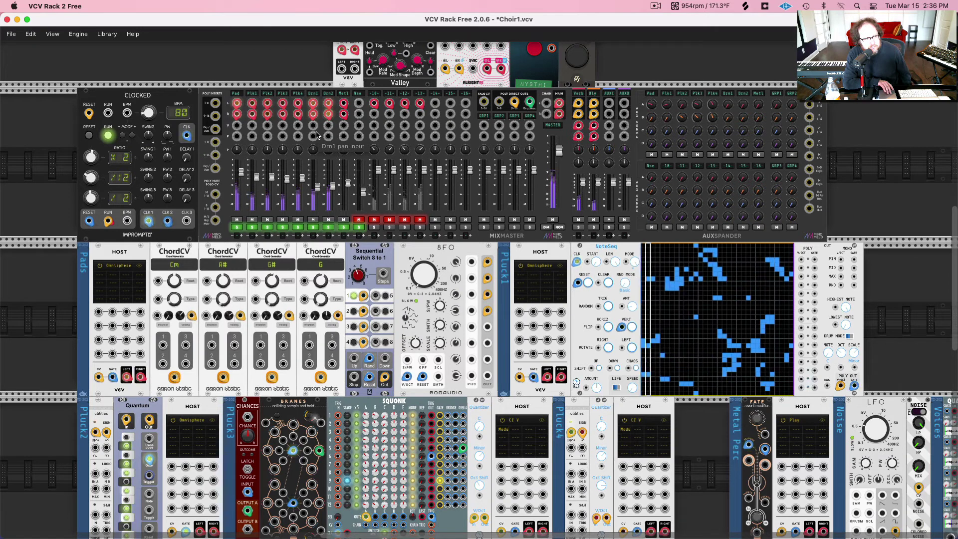
pyautogui.click(552, 220)
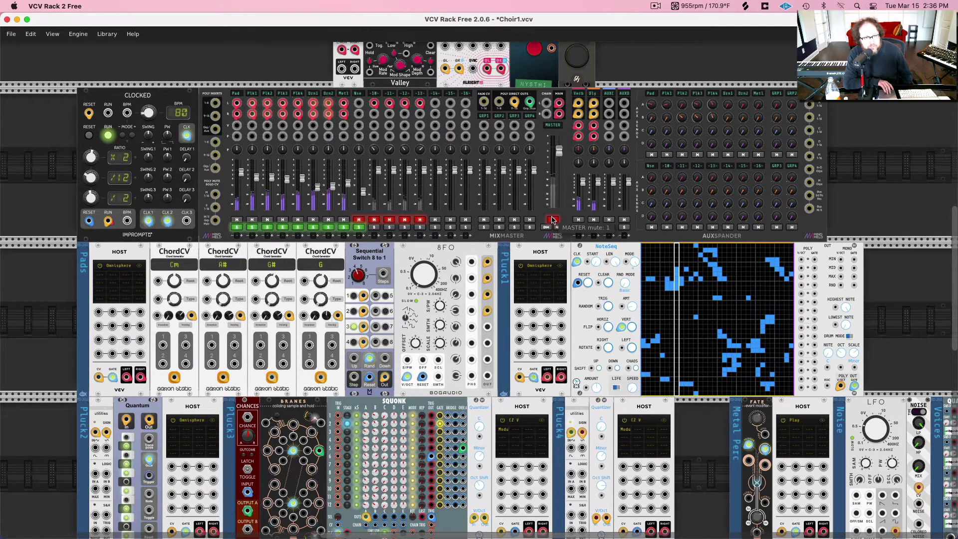
# Scroll and zoom out until the whole five-row Choir1 rack is visible
pyautogui.scroll(5, 368, 190)
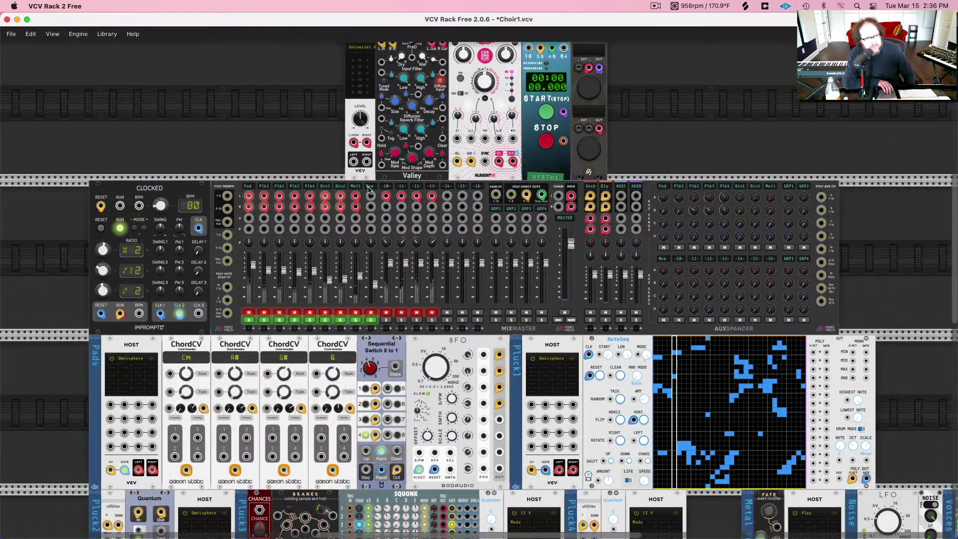
pyautogui.scroll(-1, 368, 190)
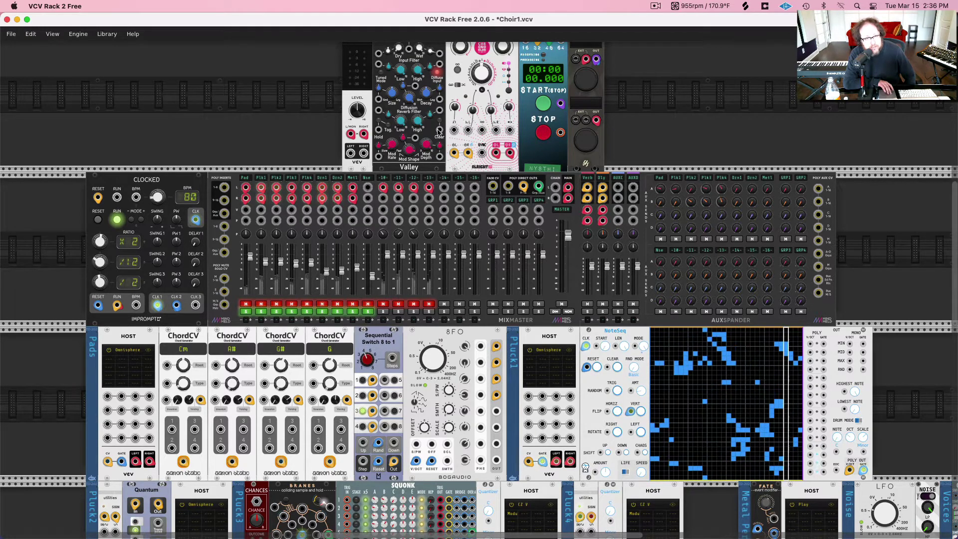
pyautogui.scroll(1, 499, 78)
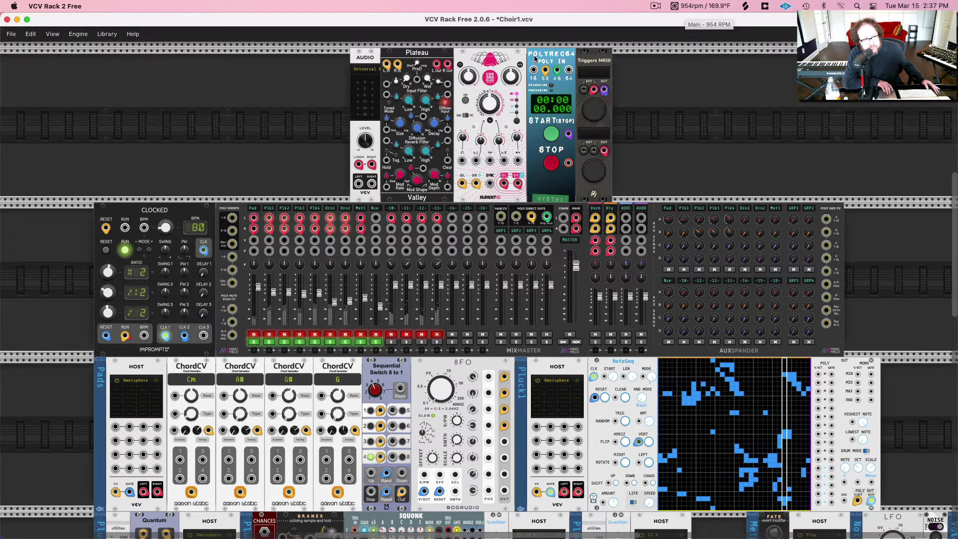
pyautogui.scroll(-3, 262, 133)
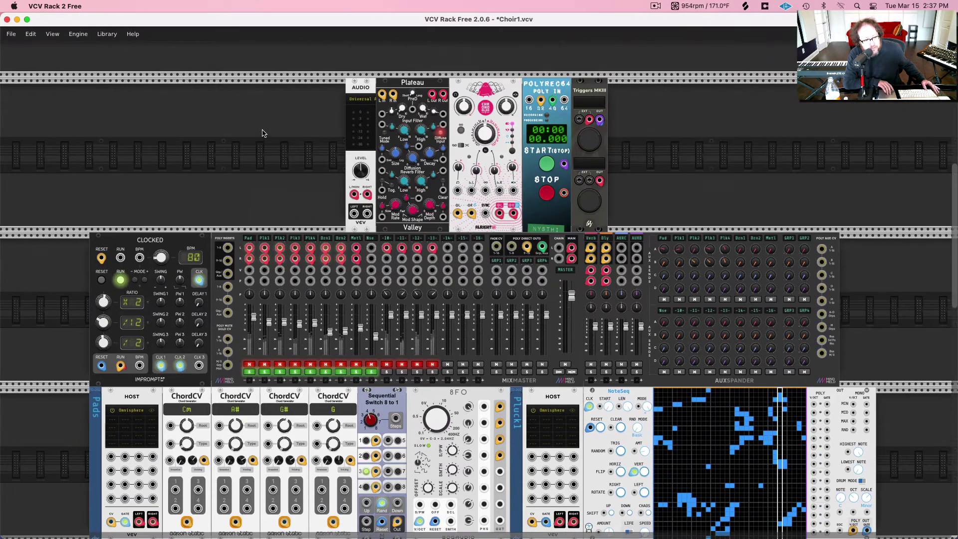
pyautogui.scroll(-5, 262, 133)
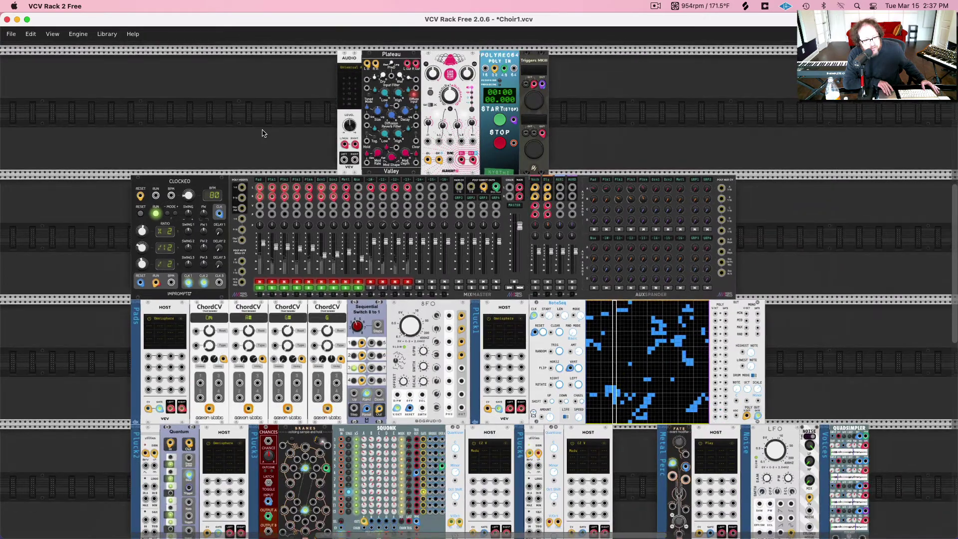
pyautogui.scroll(-3, 263, 133)
pyautogui.scroll(1, 263, 133)
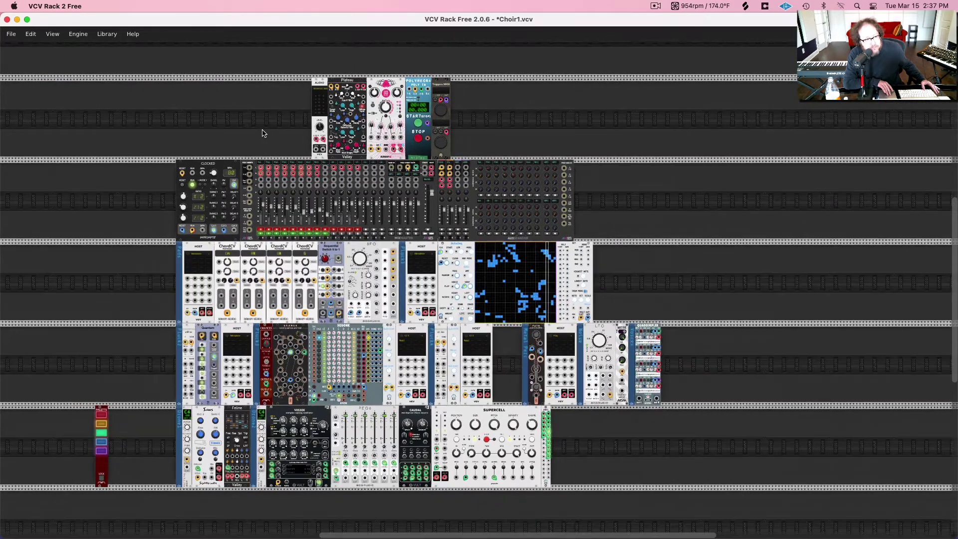